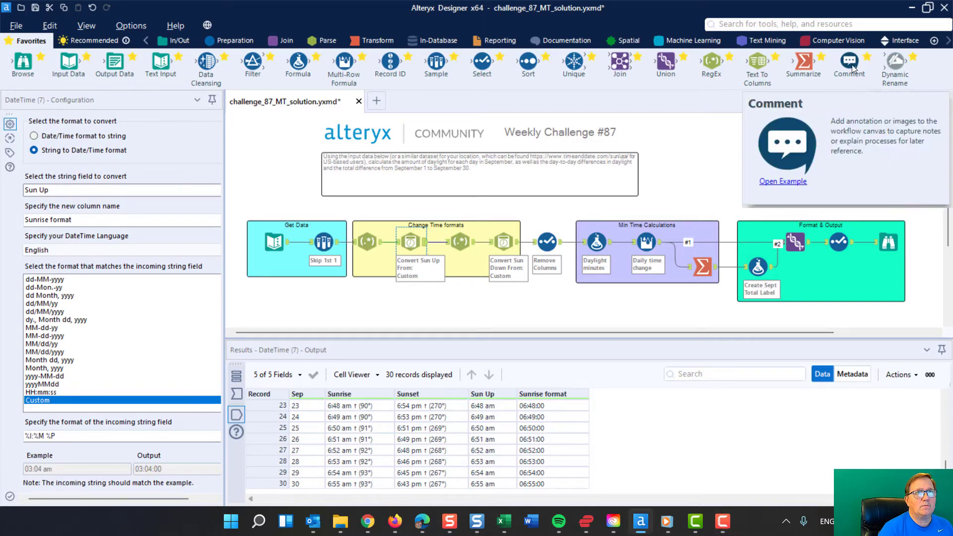
# - Add a blank comment box above the Format & Output section and remove it again
pyautogui.moveTo(852, 66); pyautogui.dragTo(849, 190)
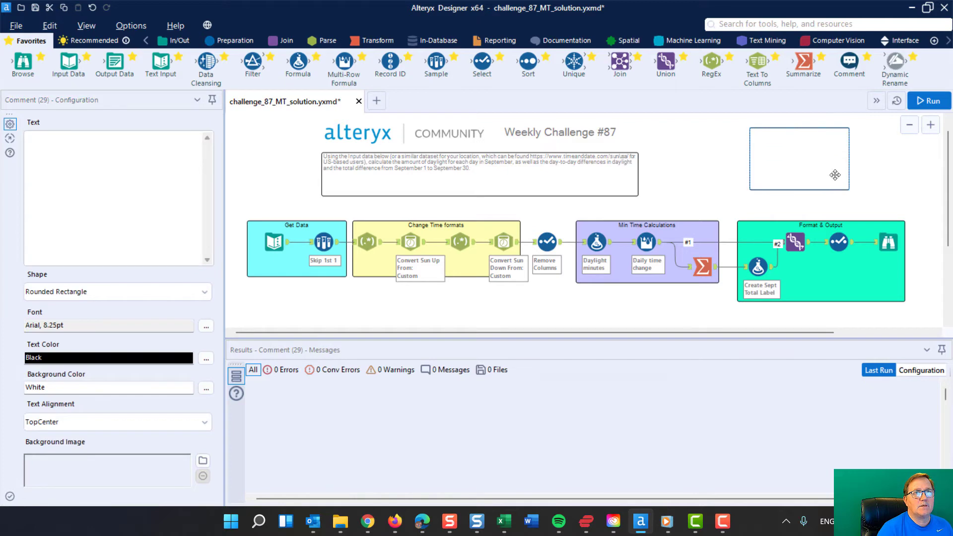
pyautogui.hotkey('ctrl', 'r')
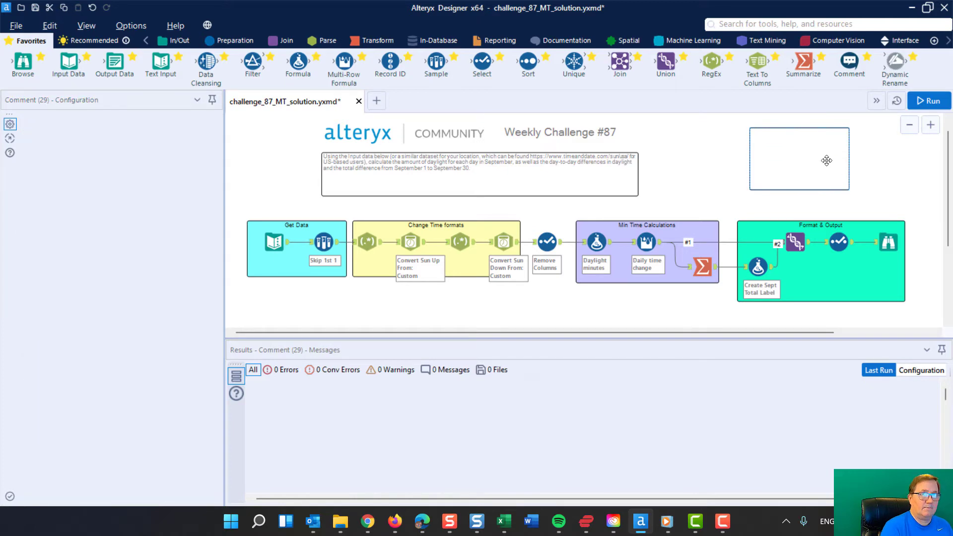
# - Review the Text Input data through its last records and the Sample tool that skips the first row
pyautogui.click(274, 243)
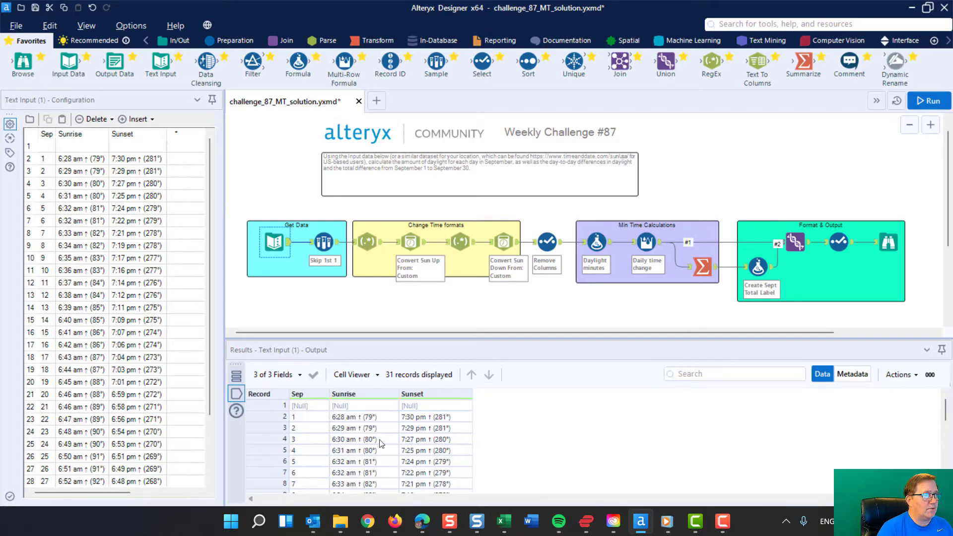
pyautogui.scroll(-7, 383, 437)
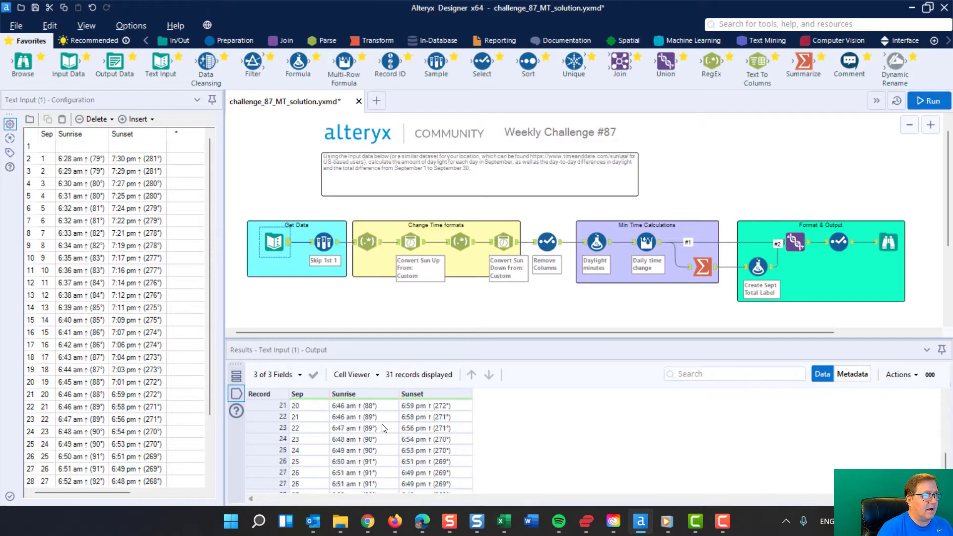
pyautogui.scroll(7, 382, 428)
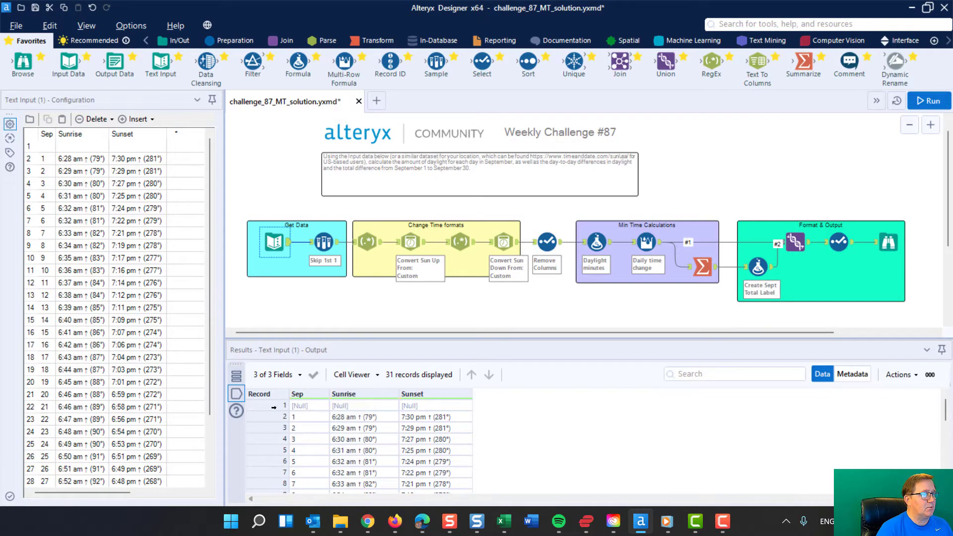
pyautogui.click(320, 237)
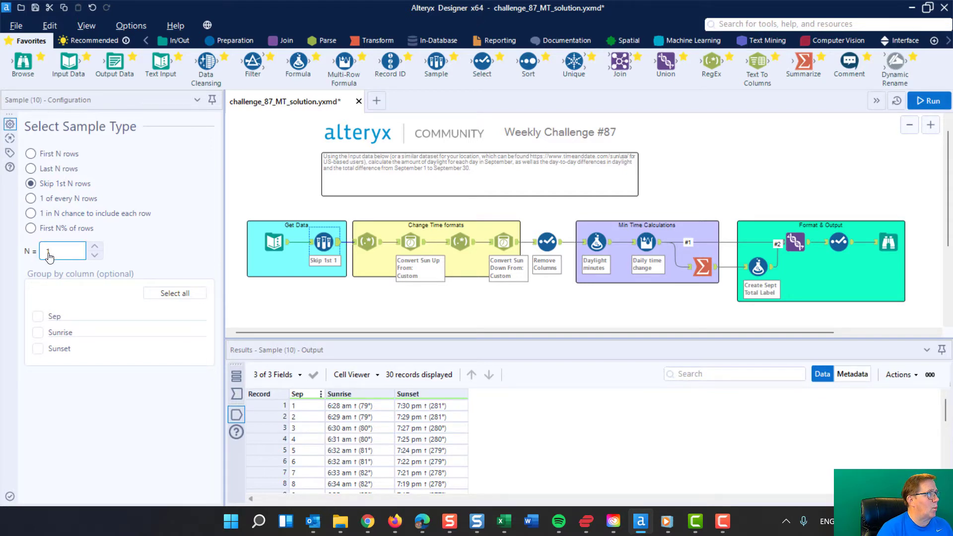
# - Examine the first RegEx tool in the Change Time formats section, including its regular expression for the Sunrise column
pyautogui.click(449, 254)
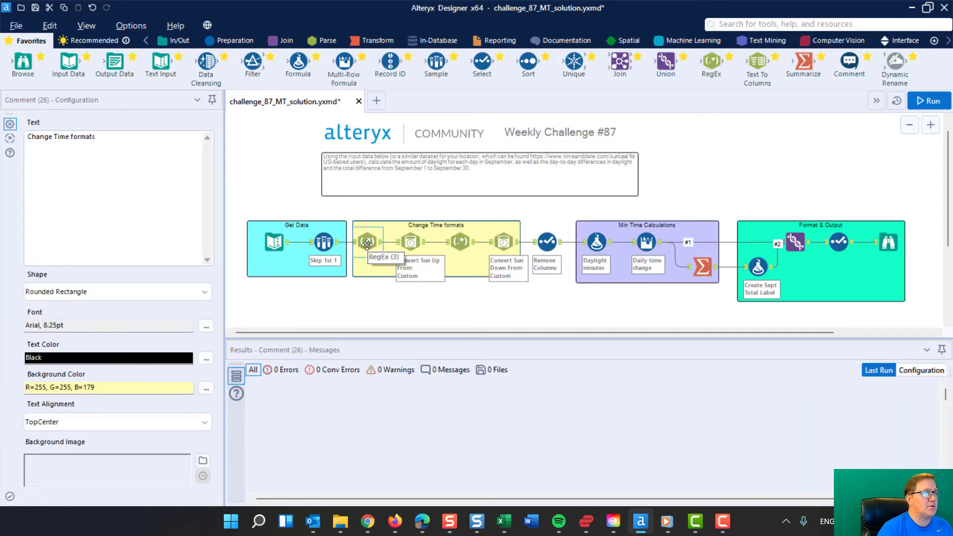
pyautogui.click(367, 244)
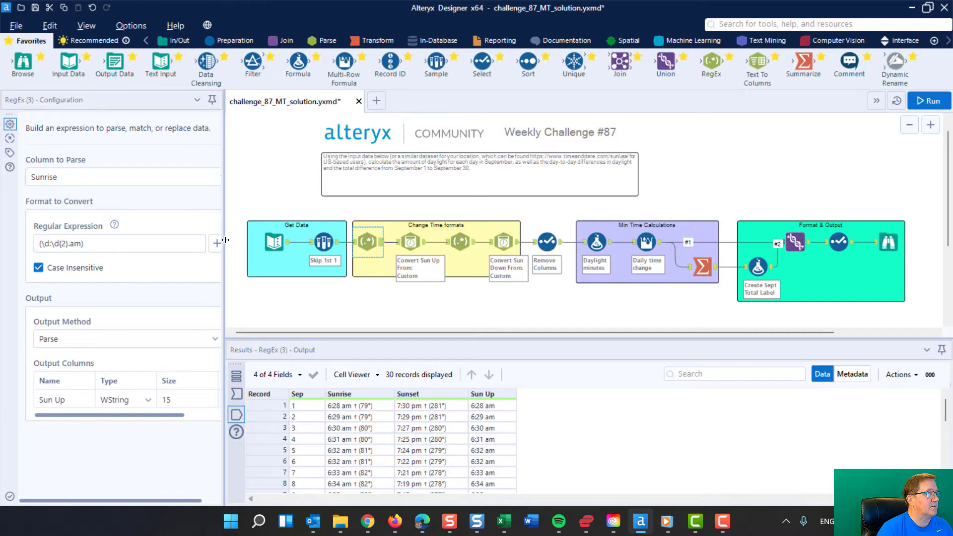
pyautogui.moveTo(225, 239); pyautogui.dragTo(263, 239)
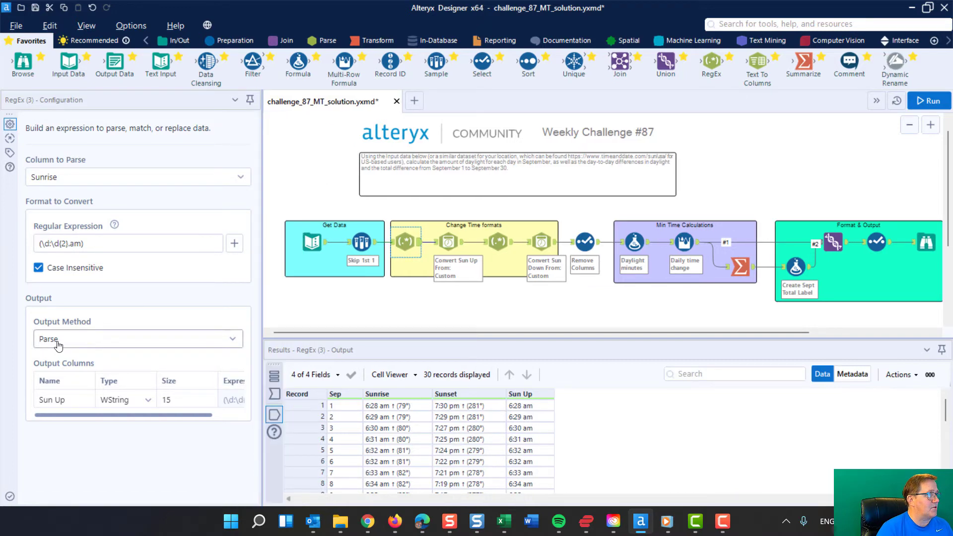
pyautogui.click(87, 244)
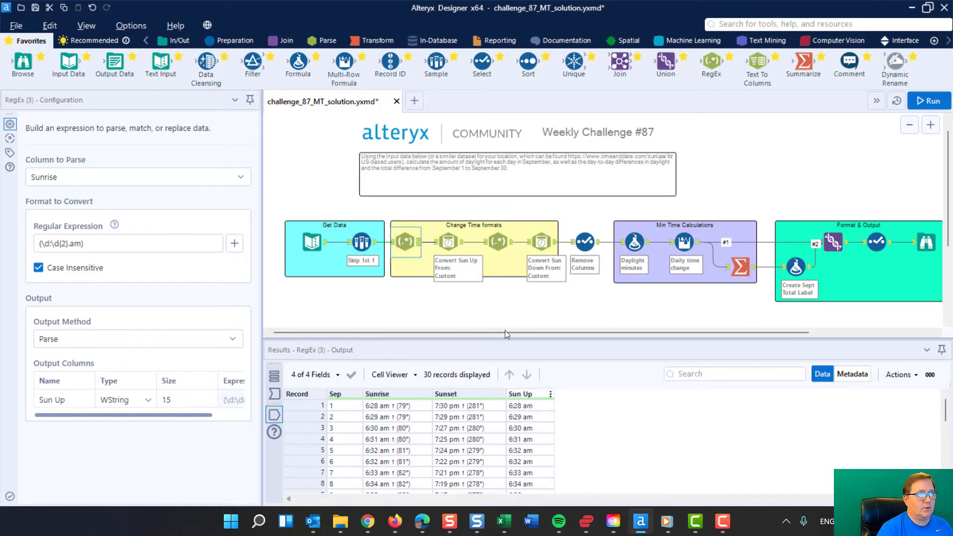
# - Examine the Sun Up DateTime tool's custom incoming format and new column name, and locate the tool's category
pyautogui.click(449, 245)
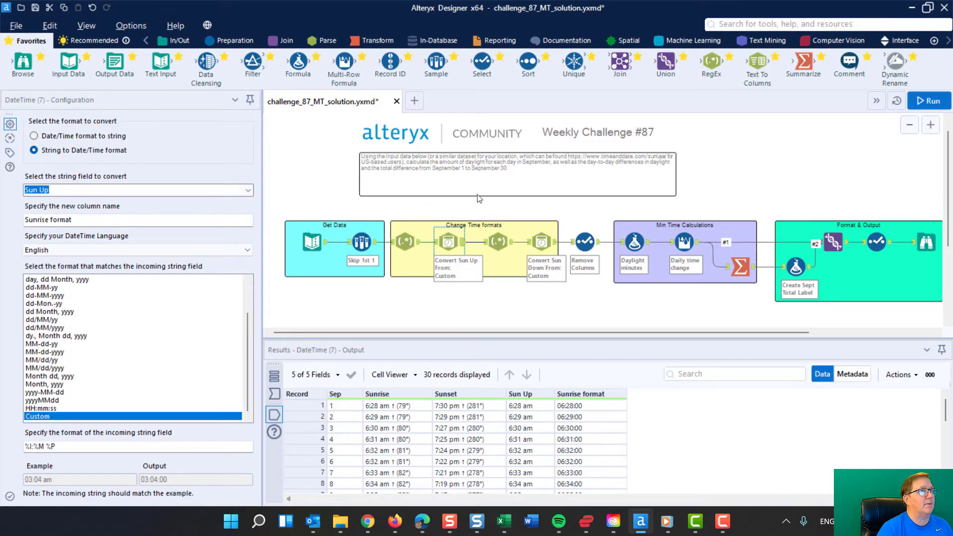
pyautogui.click(324, 41)
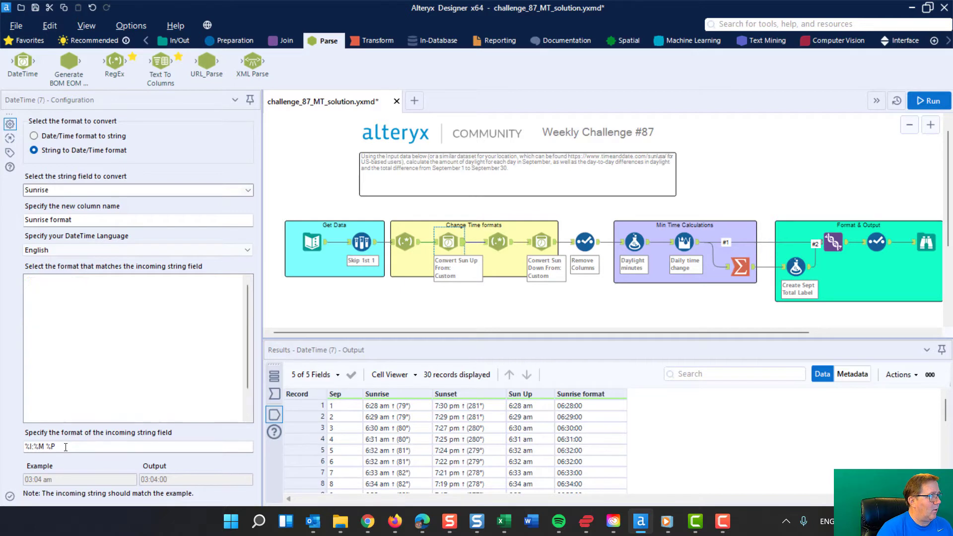
pyautogui.moveTo(64, 448); pyautogui.dragTo(9, 439)
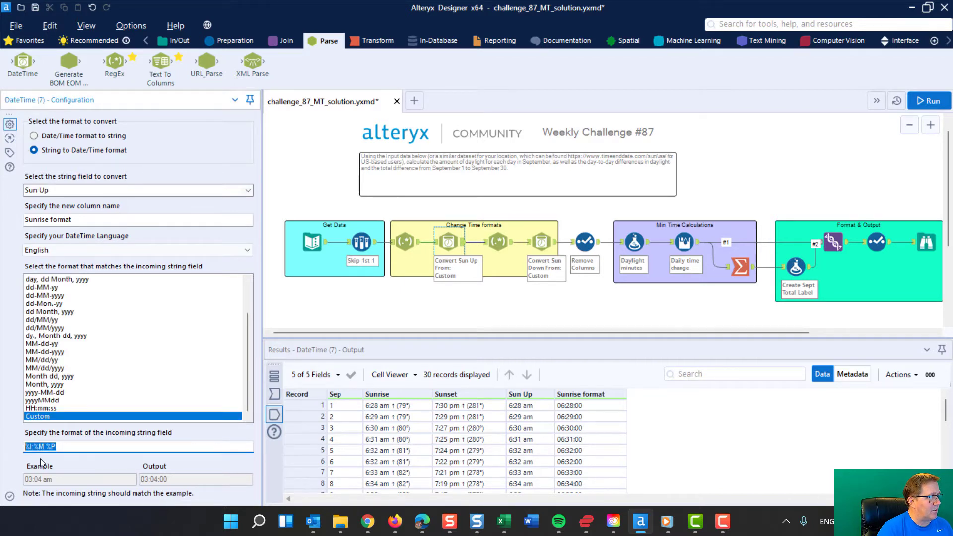
pyautogui.click(63, 447)
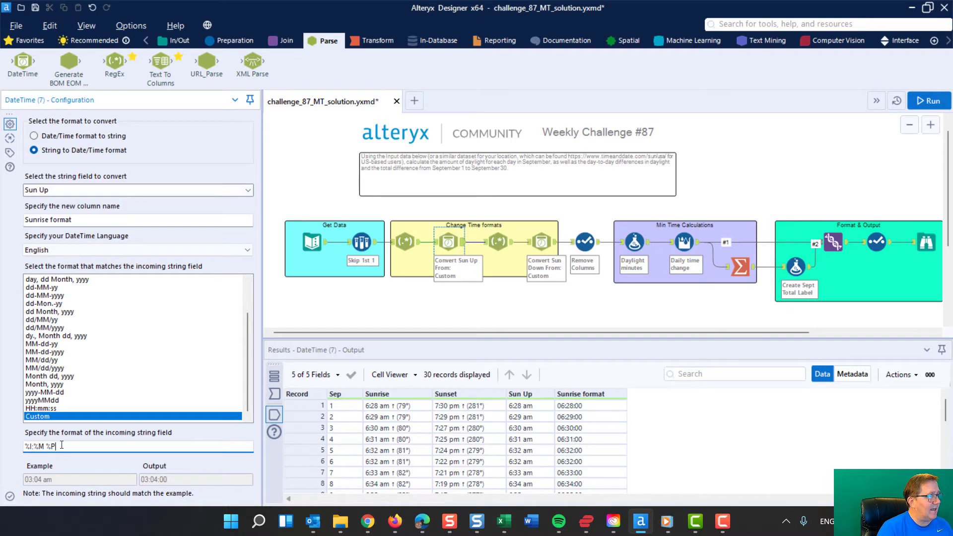
pyautogui.moveTo(61, 445); pyautogui.dragTo(24, 446)
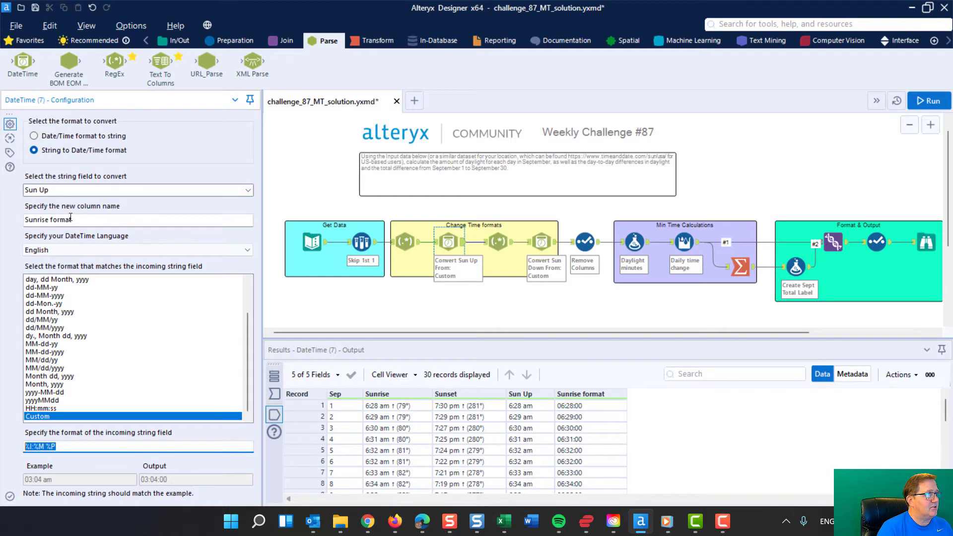
pyautogui.moveTo(96, 223); pyautogui.dragTo(2, 216)
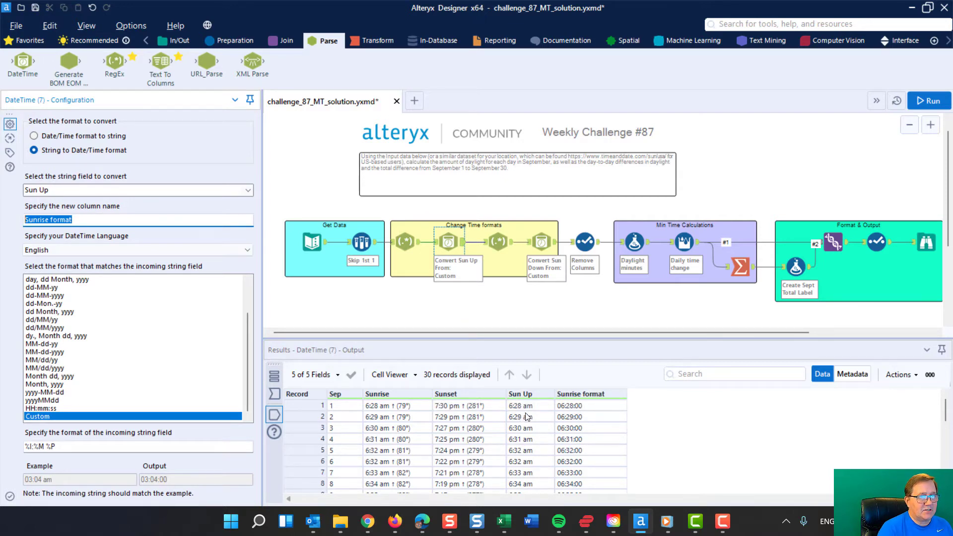
pyautogui.moveTo(61, 445); pyautogui.dragTo(26, 440)
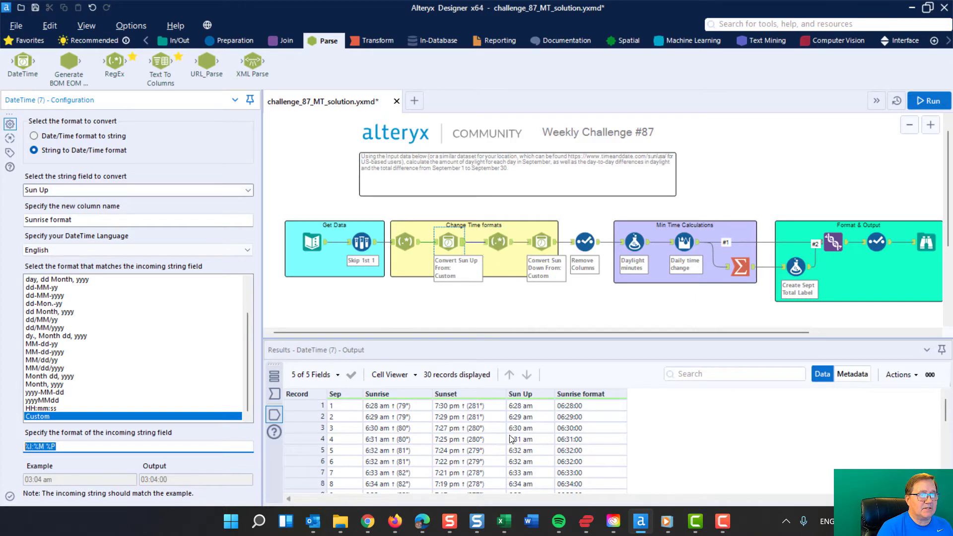
# - Review the Sunset RegEx tool, the Sun Down DateTime conversion and the Select tool that removes columns
pyautogui.click(497, 245)
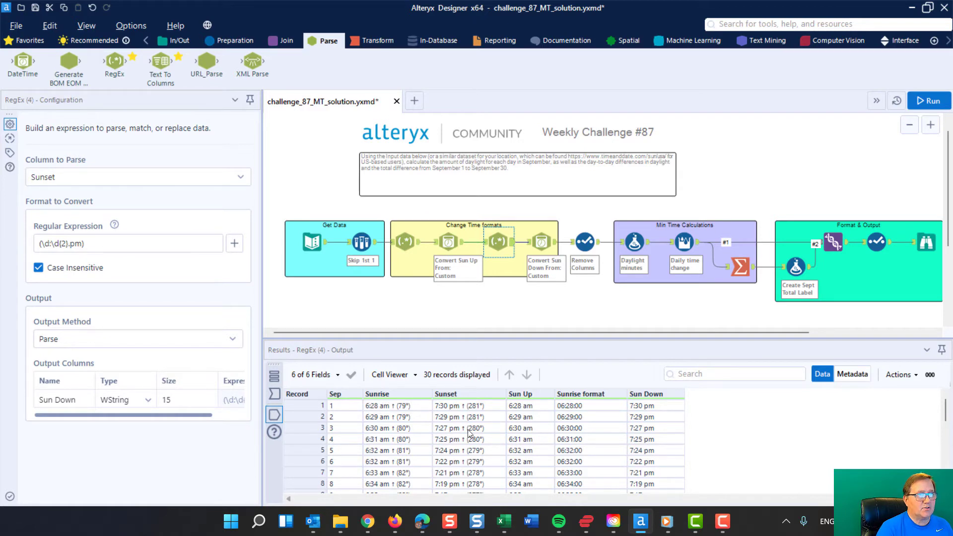
pyautogui.click(540, 241)
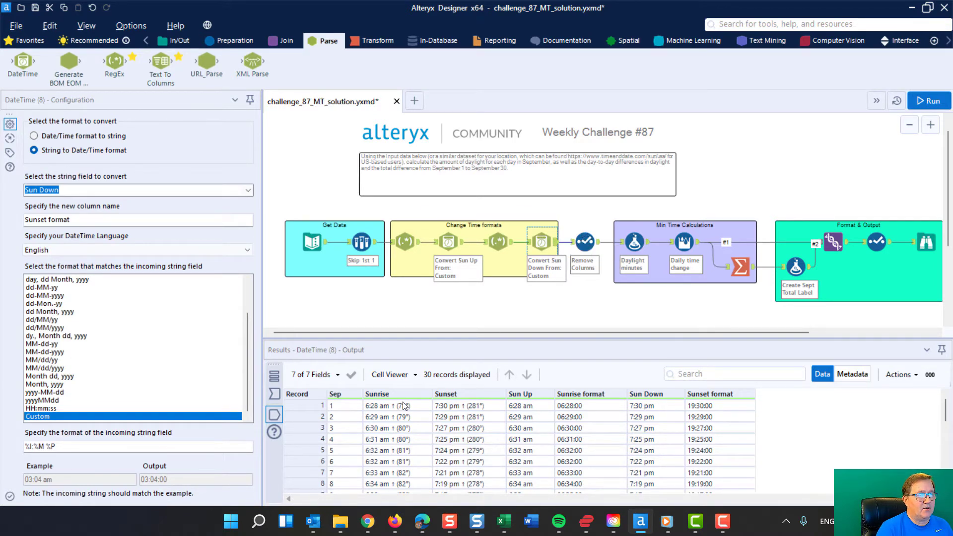
pyautogui.click(585, 242)
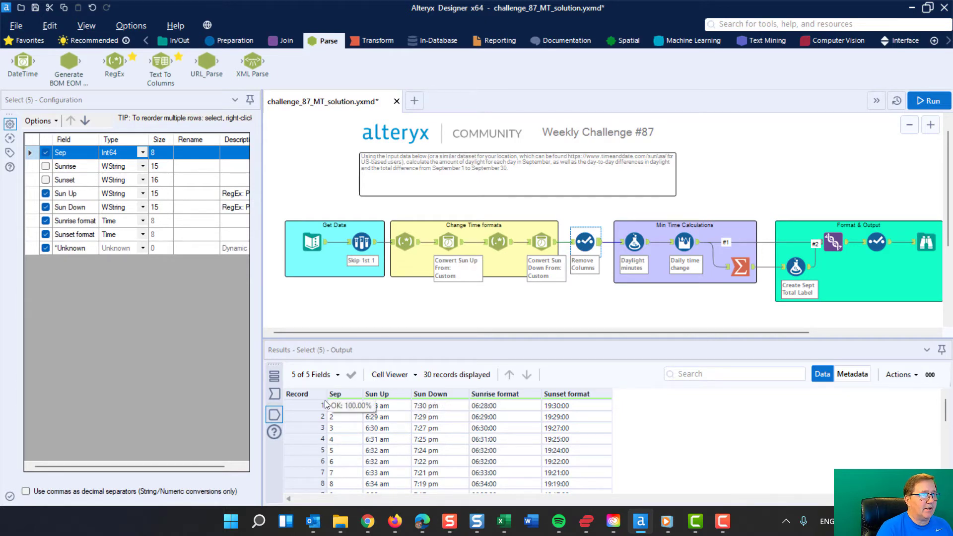
# - Compare each tool's output across the time conversion chain, from the Sample tool through to the Daylight minutes formula
pyautogui.click(401, 240)
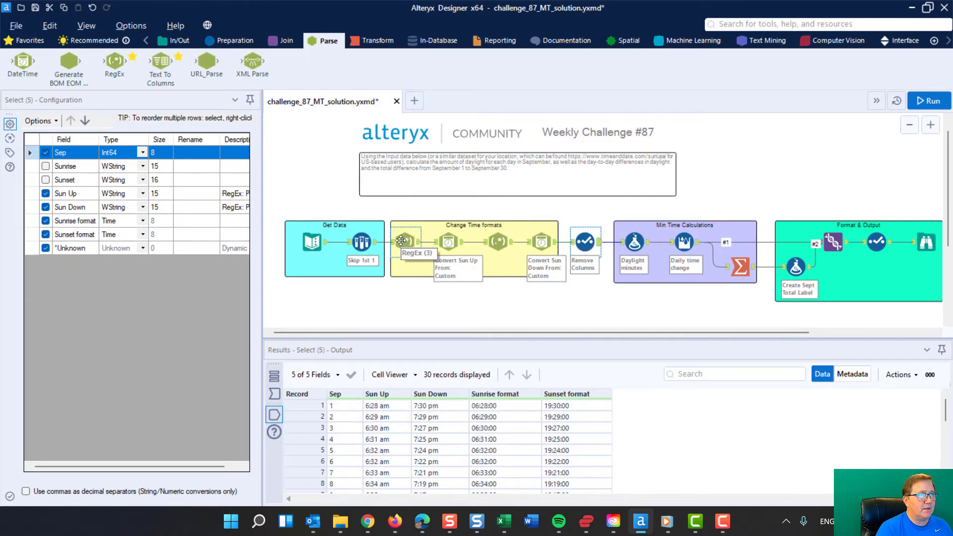
pyautogui.click(361, 243)
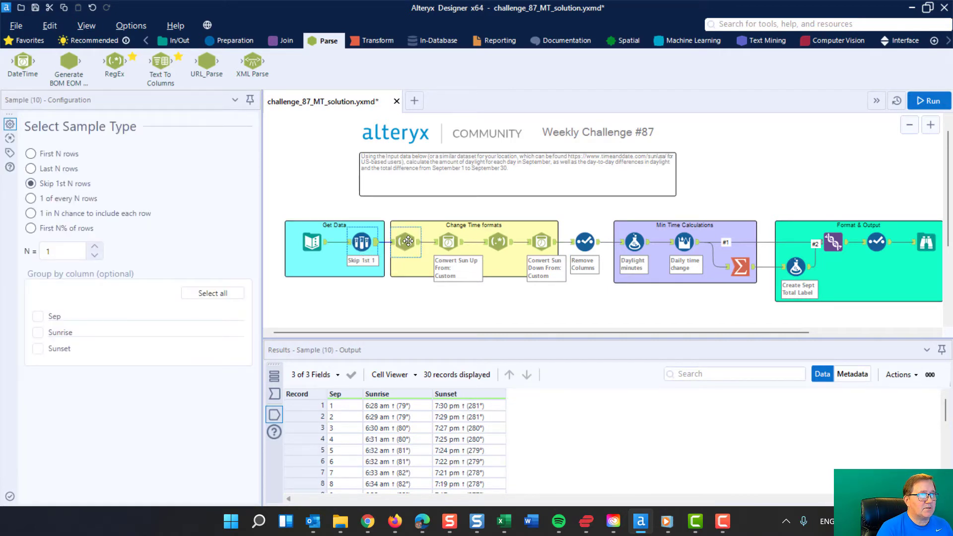
pyautogui.click(406, 243)
pyautogui.click(447, 242)
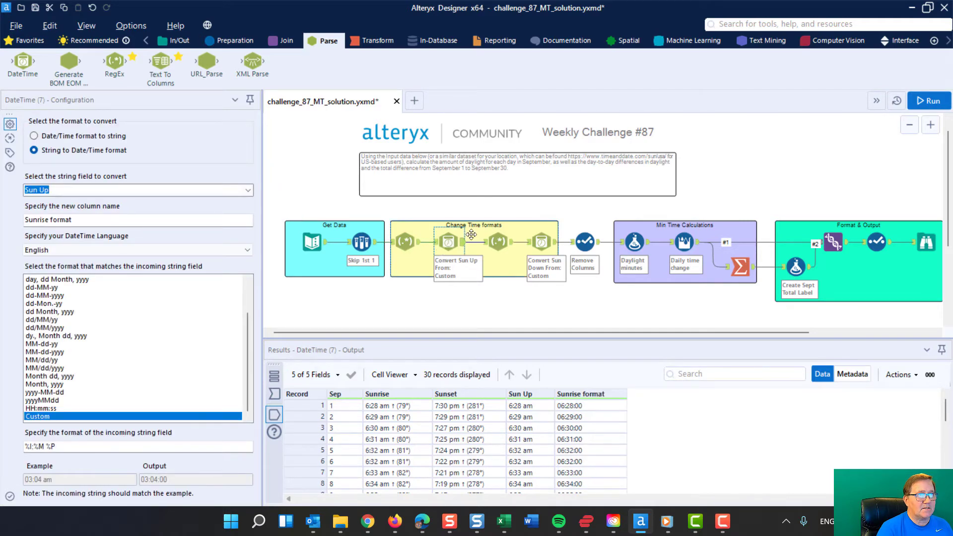
pyautogui.click(499, 243)
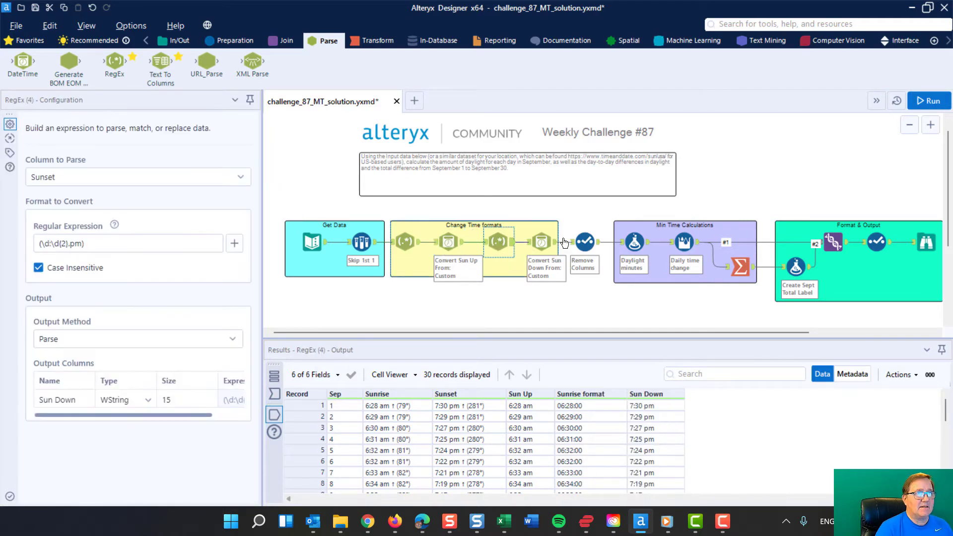
pyautogui.click(542, 242)
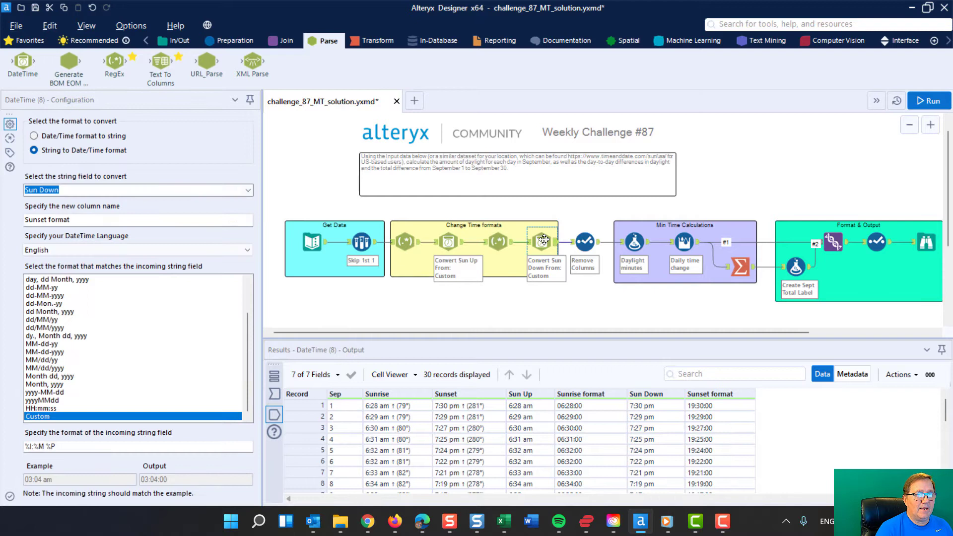
pyautogui.click(585, 241)
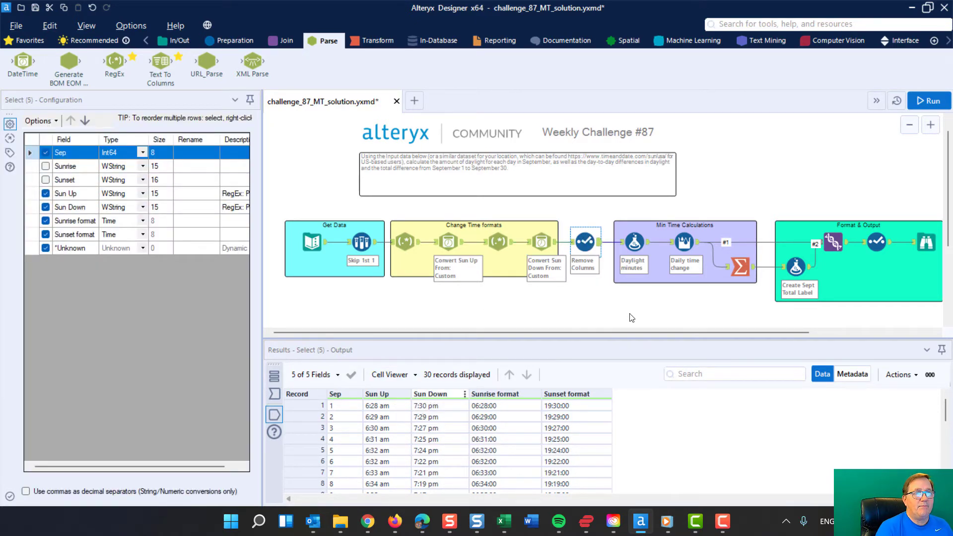
pyautogui.click(635, 243)
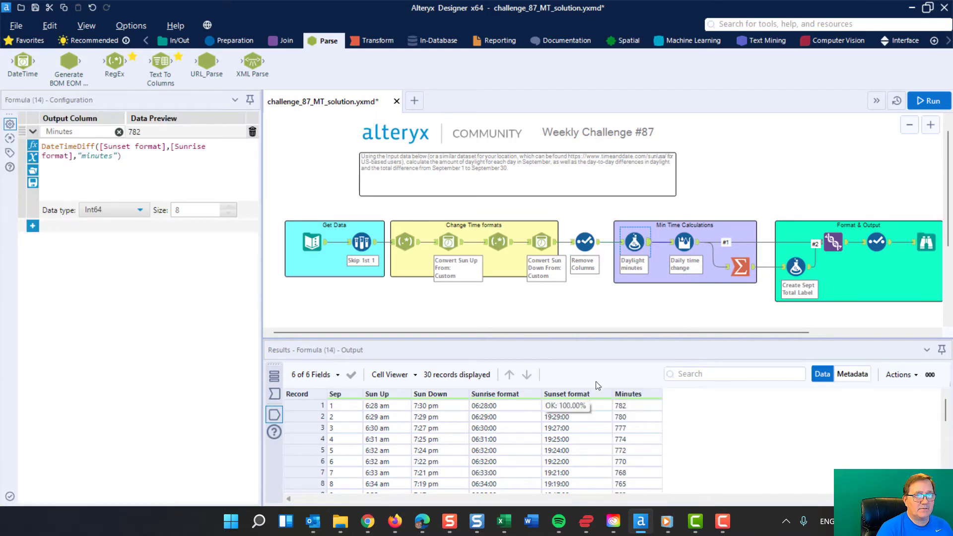
# - Retrace the workflow from the Text Input data through the time conversions to the Remove Columns Select tool
pyautogui.click(312, 242)
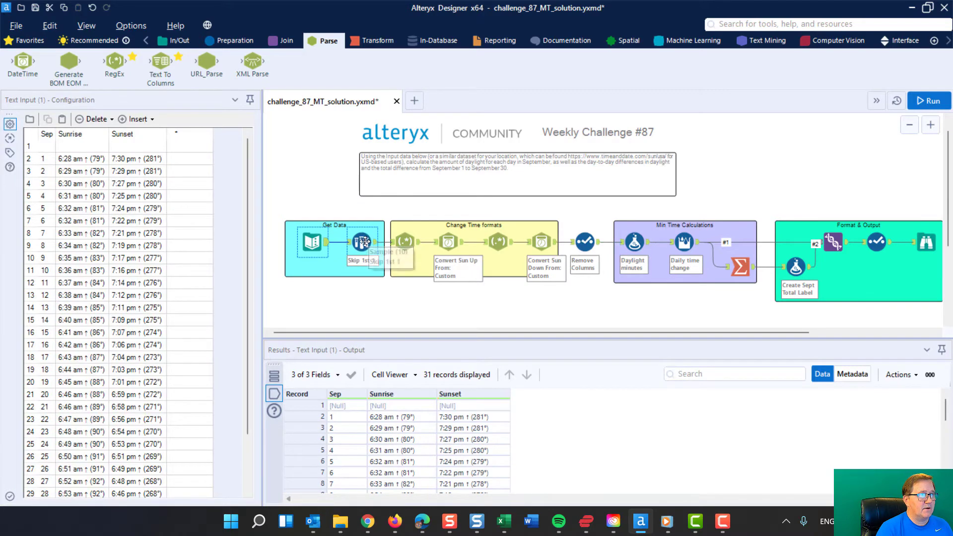
pyautogui.click(369, 243)
pyautogui.click(407, 241)
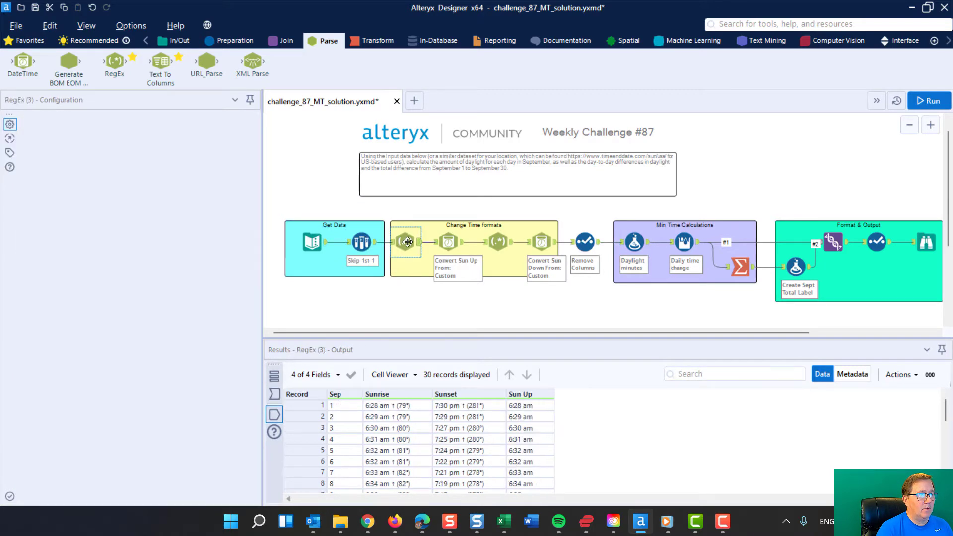
pyautogui.click(447, 242)
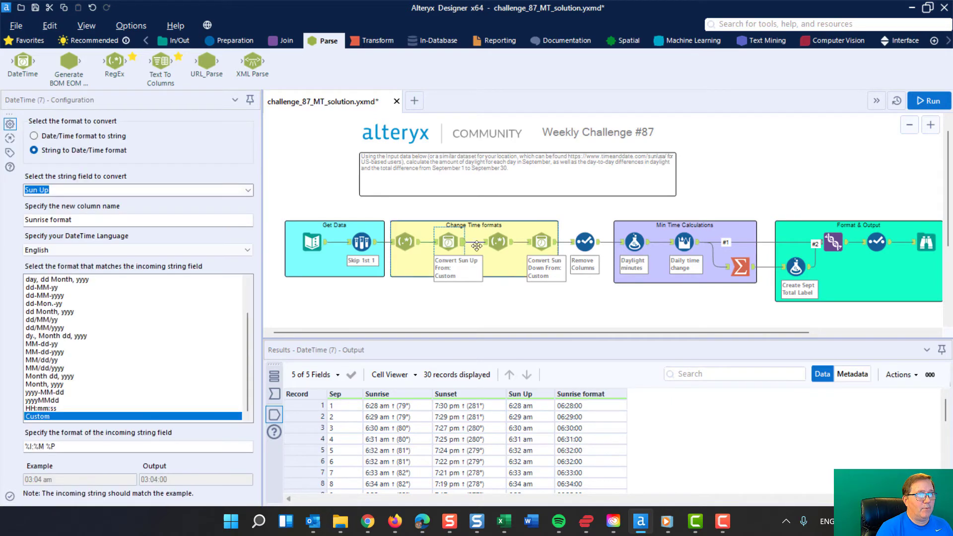
pyautogui.click(502, 241)
pyautogui.click(542, 242)
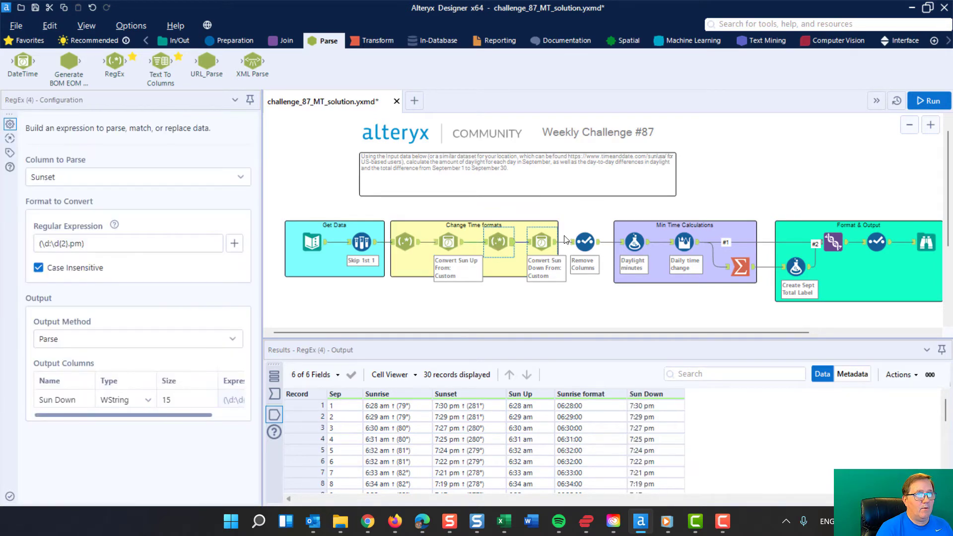
pyautogui.click(584, 241)
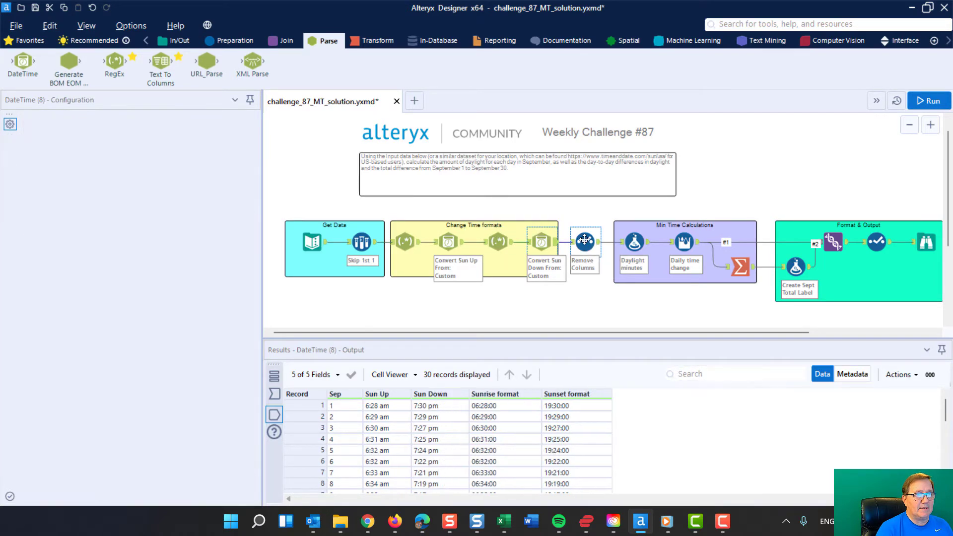
# - Examine the Daylight minutes formula, highlighting the DateTimeDiff function and its Sunset format argument
pyautogui.click(633, 241)
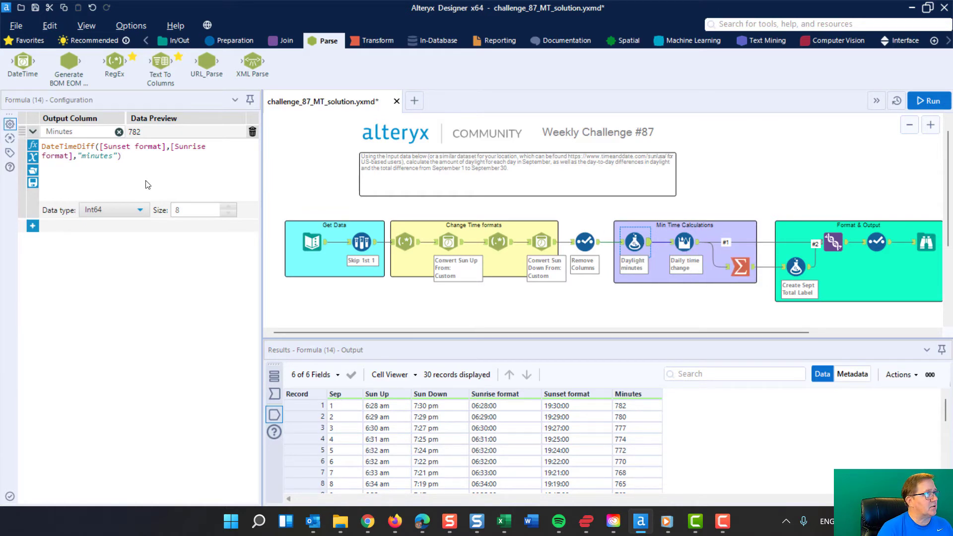
pyautogui.moveTo(41, 146); pyautogui.dragTo(91, 147)
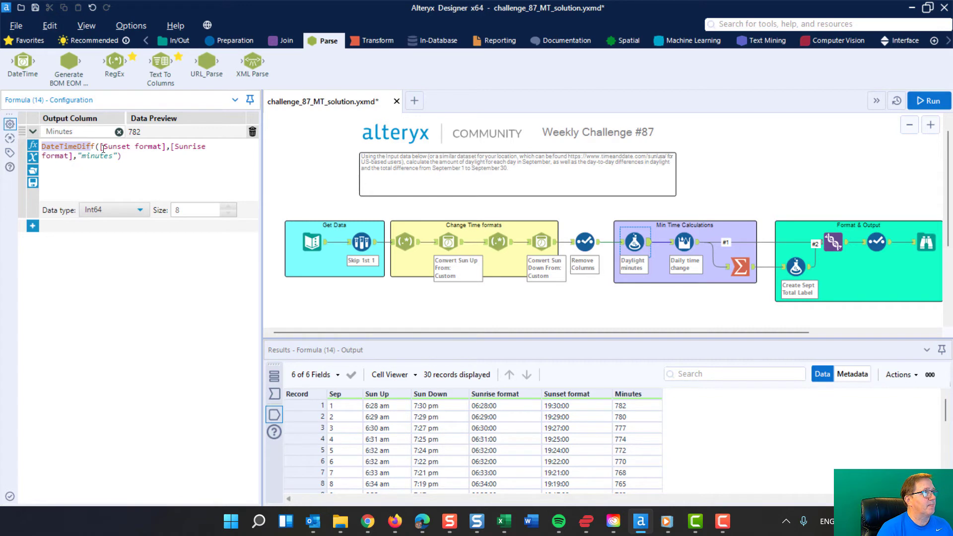
pyautogui.moveTo(99, 146); pyautogui.dragTo(163, 147)
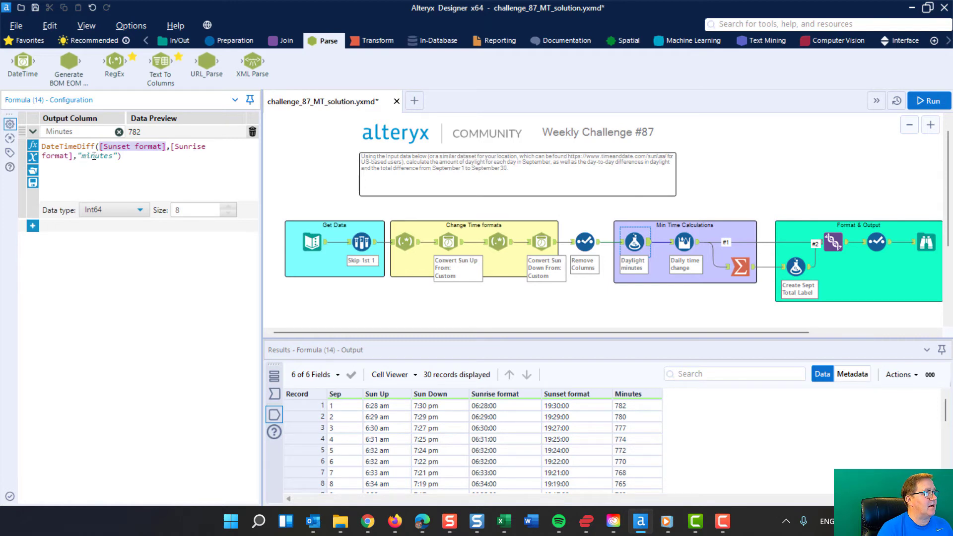
# - Highlight the "minutes" unit in the Daylight minutes formula, then review the Daily Change field and grouping settings of the Multi-Row Formula
pyautogui.moveTo(81, 157); pyautogui.dragTo(112, 157)
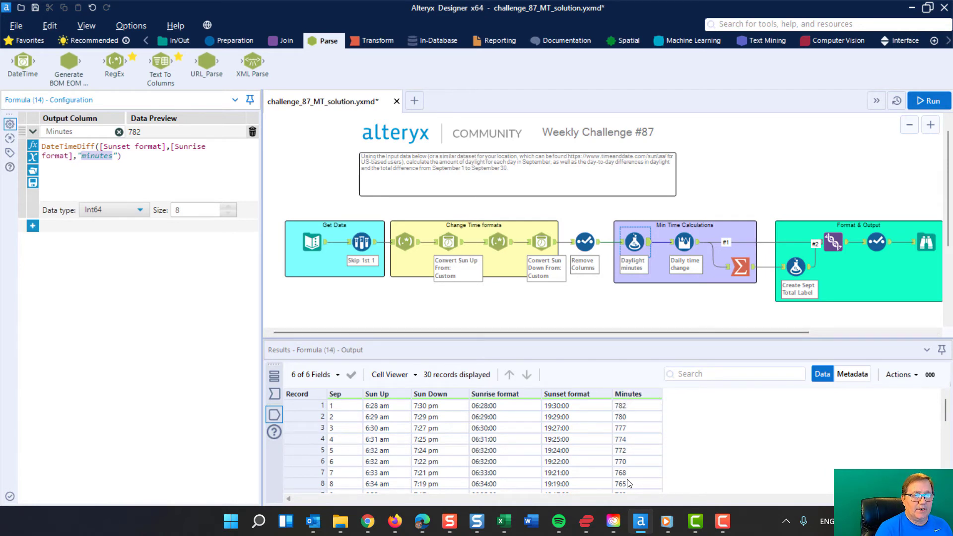
pyautogui.click(683, 242)
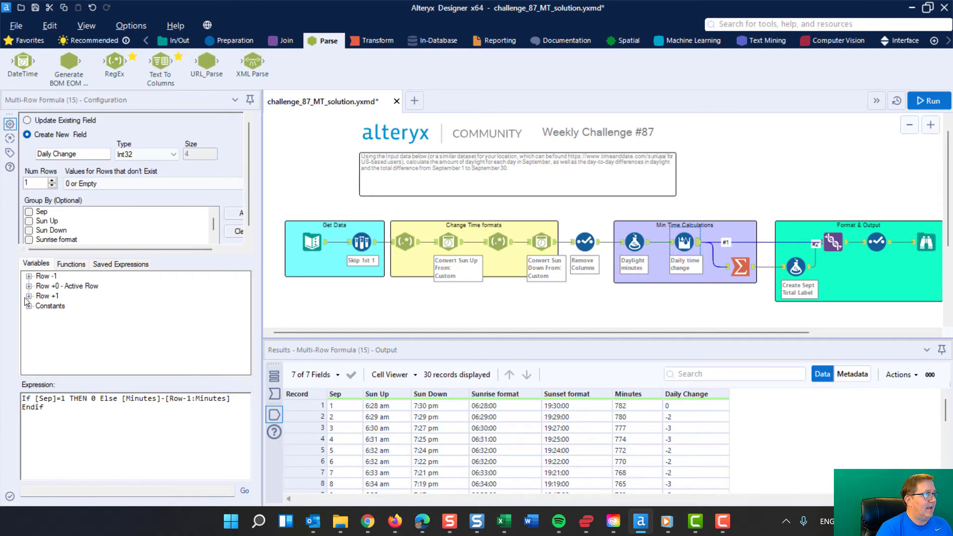
pyautogui.scroll(-3, 125, 212)
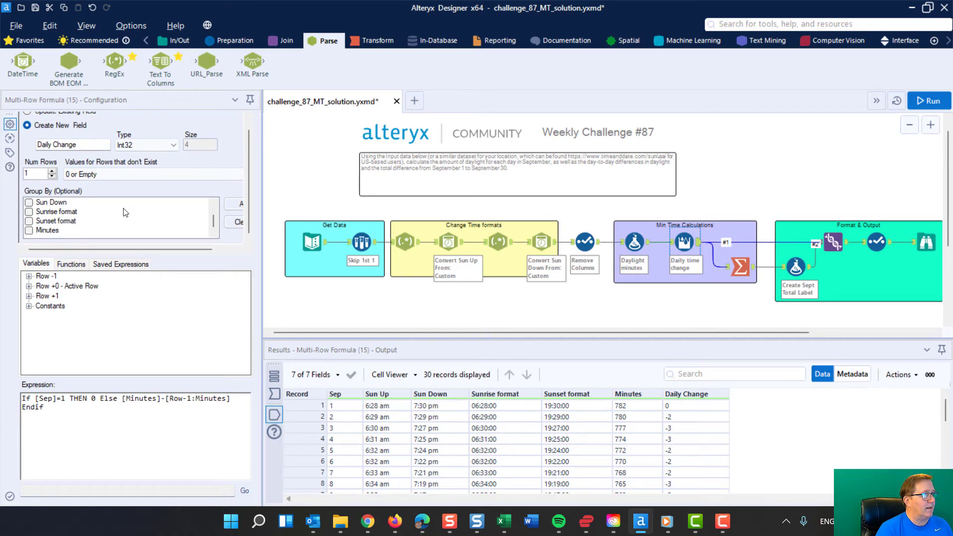
pyautogui.scroll(3, 125, 212)
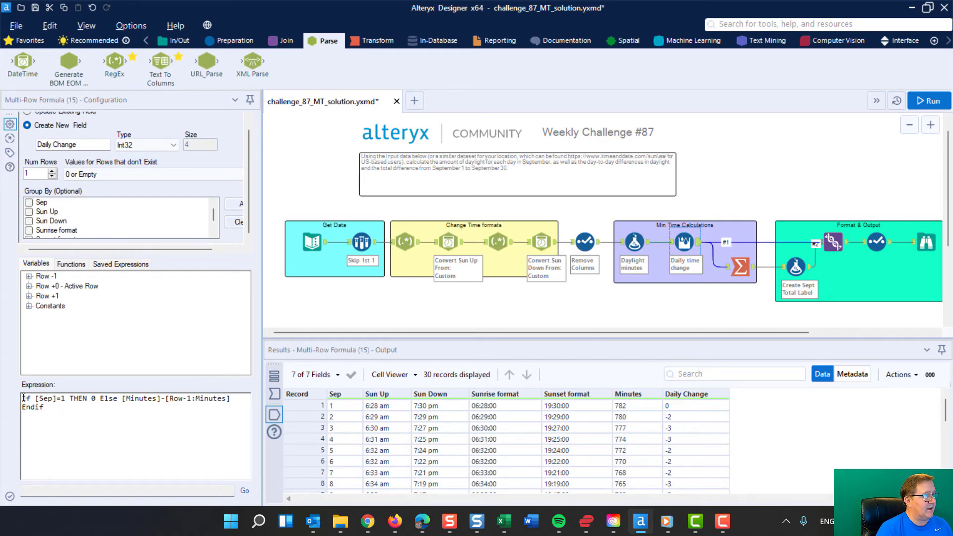
# - Examine the Daily Change expression's Sep=1 condition and Minutes term, checking the Sep column in the Text Input data
pyautogui.moveTo(22, 398); pyautogui.dragTo(64, 397)
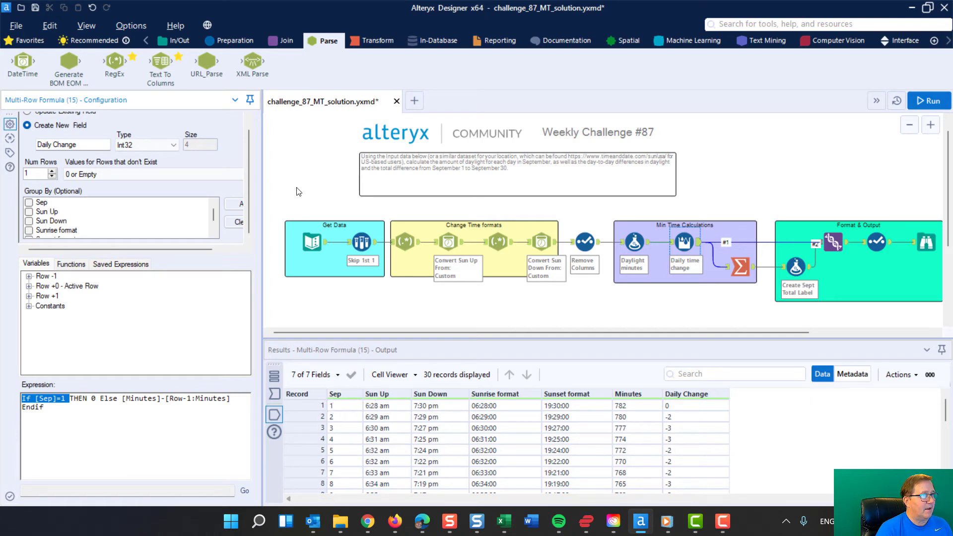
pyautogui.click(311, 241)
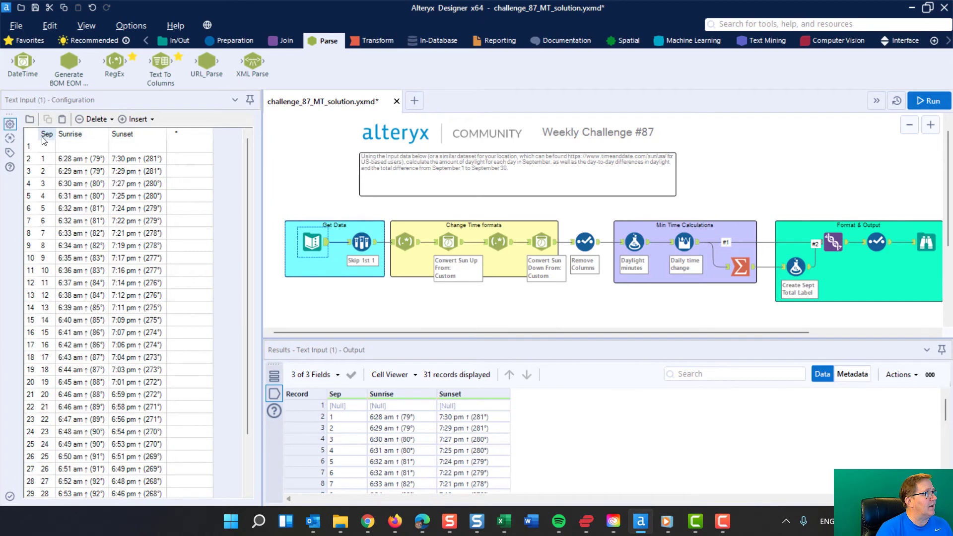
pyautogui.click(688, 241)
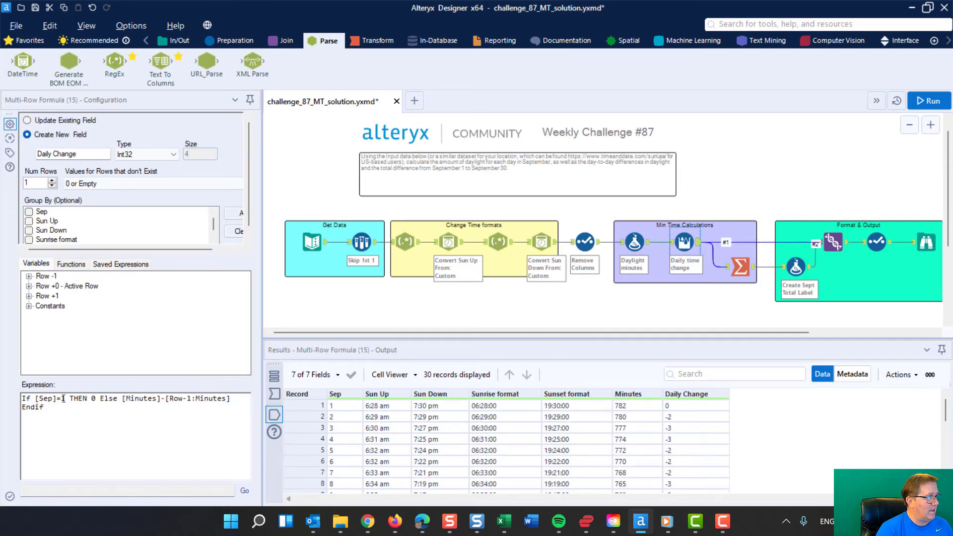
pyautogui.click(63, 398)
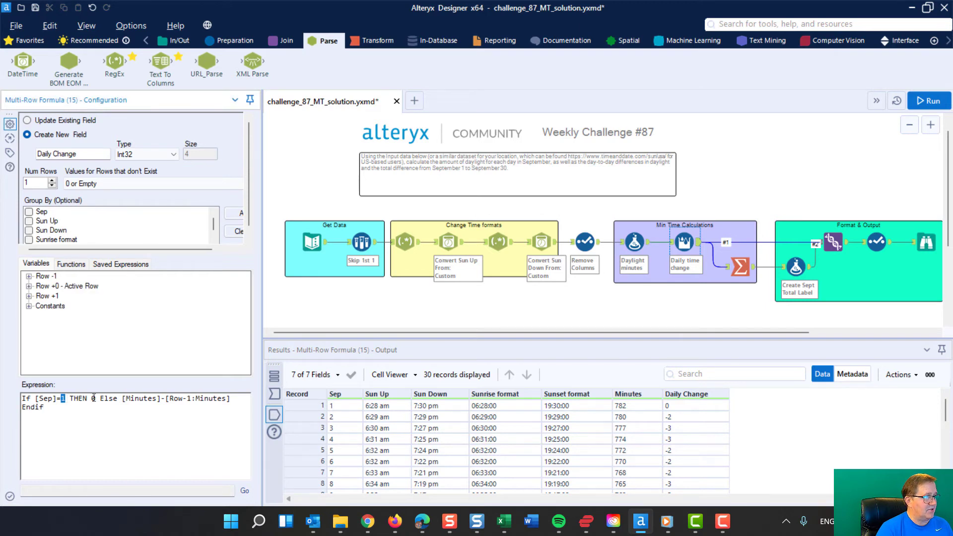
pyautogui.moveTo(123, 399); pyautogui.dragTo(148, 396)
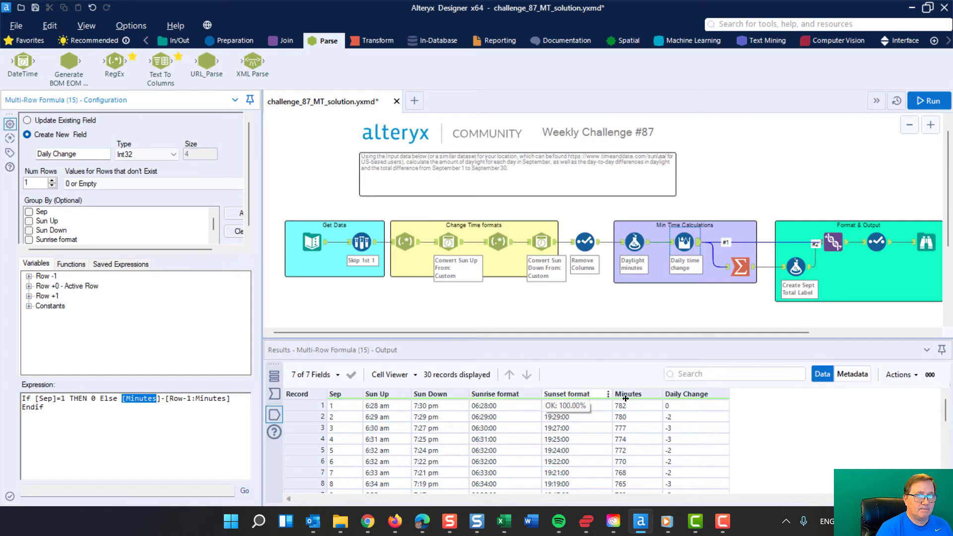
# - Compare the Minutes values of records 1 and 2 in the Multi-Row Formula output, then review Daily Change through the last record
pyautogui.click(637, 420)
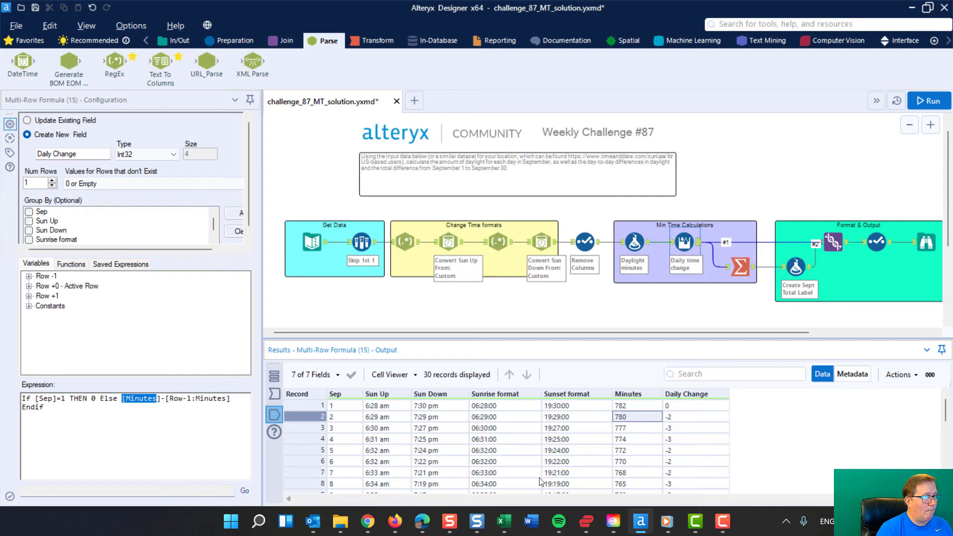
pyautogui.click(639, 407)
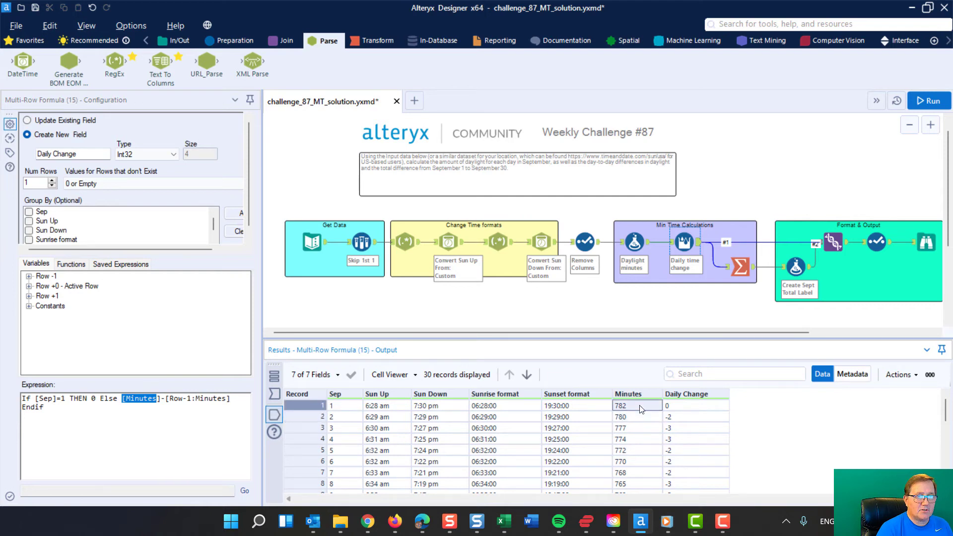
pyautogui.click(641, 418)
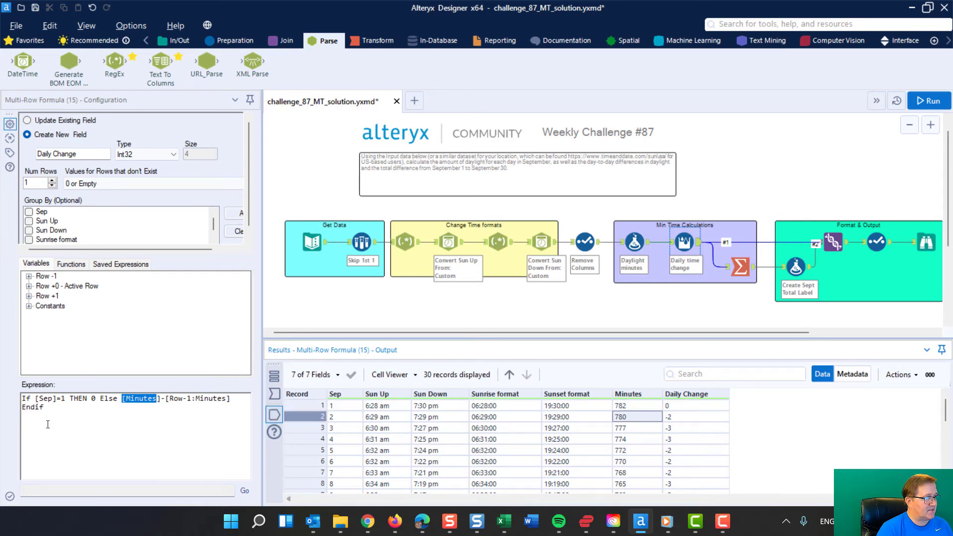
pyautogui.click(642, 408)
pyautogui.click(642, 421)
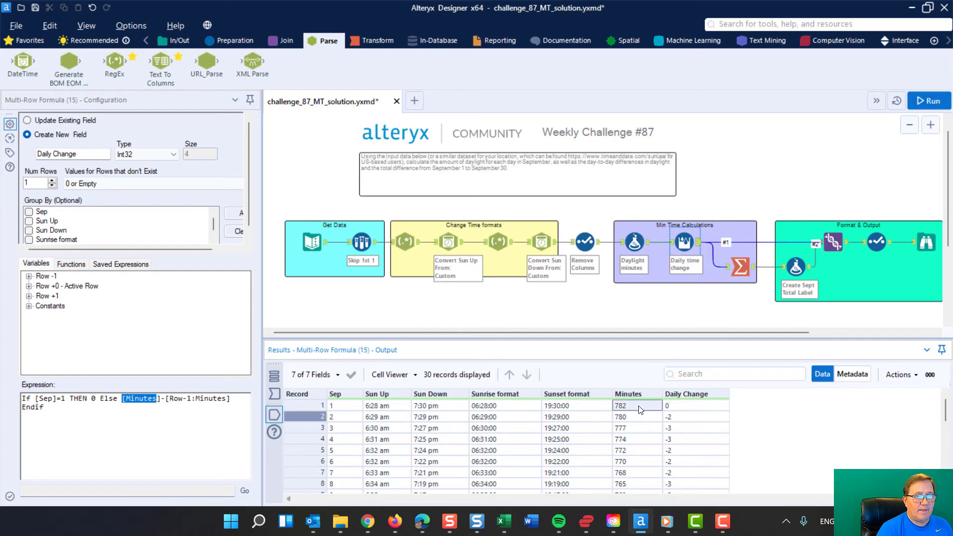
pyautogui.click(639, 406)
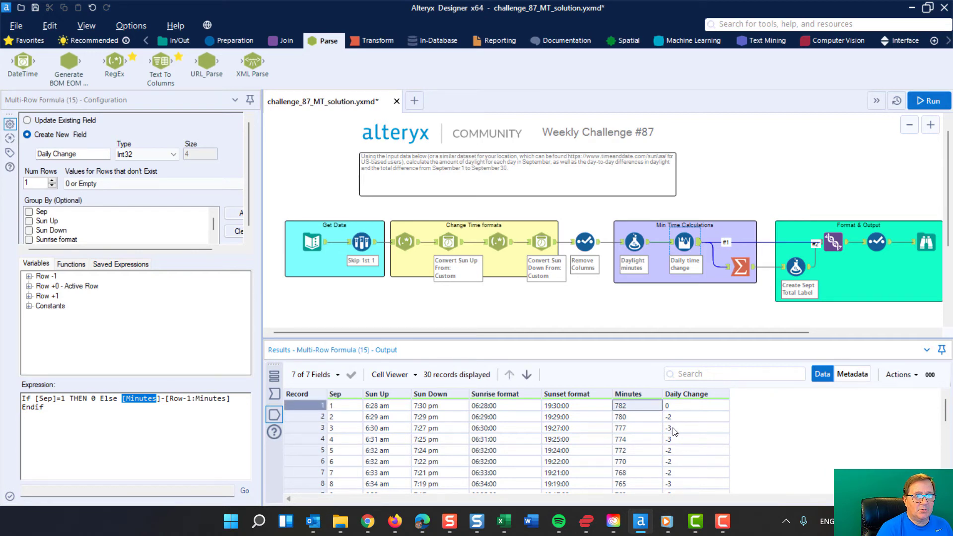
pyautogui.click(645, 419)
pyautogui.click(641, 407)
pyautogui.scroll(-7, 670, 441)
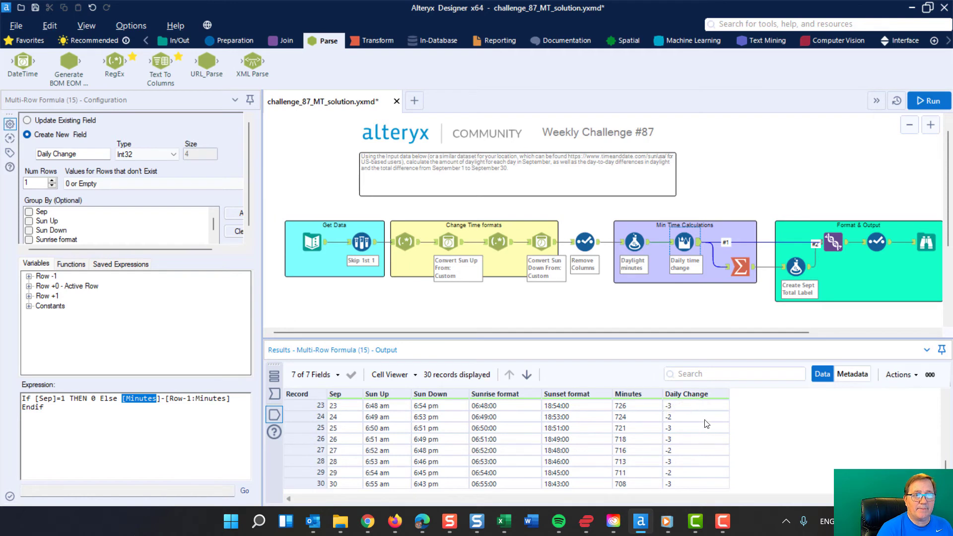
# - Review the Summarize tool's Sum actions and highlight the "Sept Total" text in the label formula
pyautogui.click(741, 266)
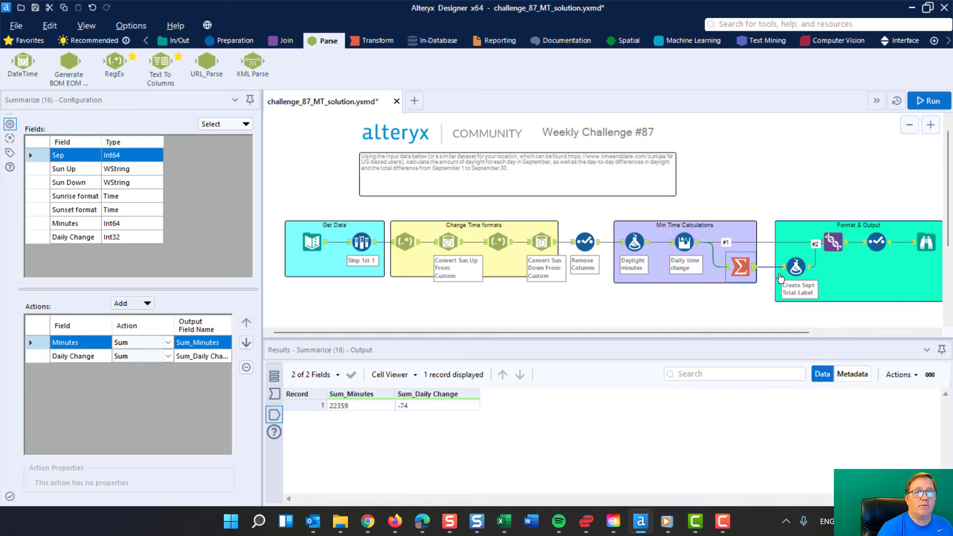
pyautogui.click(796, 267)
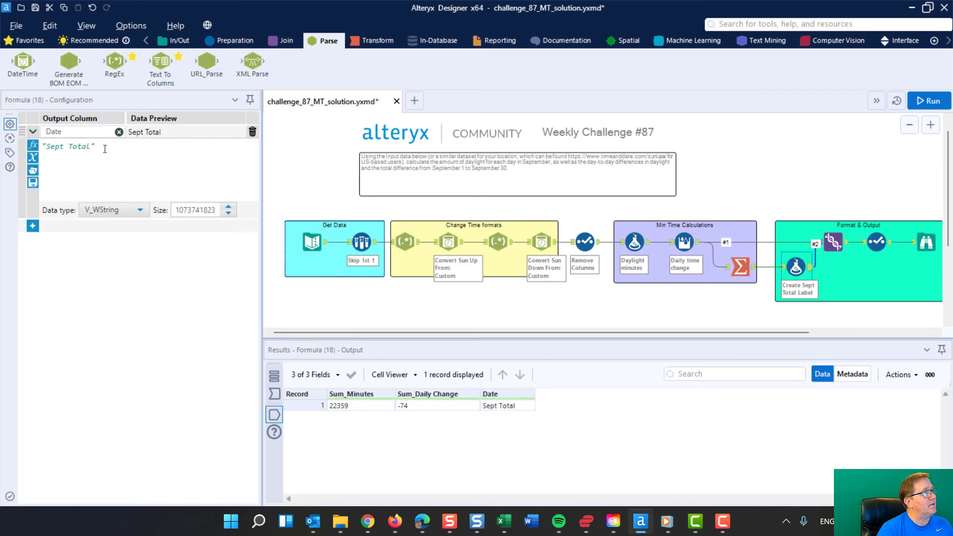
pyautogui.moveTo(105, 149); pyautogui.dragTo(40, 147)
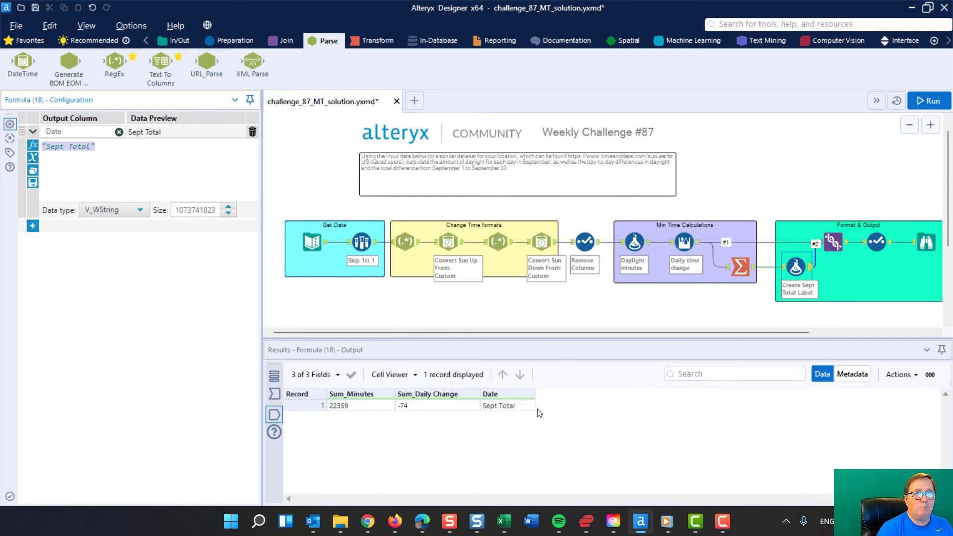
# - Review the Union tool's Manually Configure Fields mode and column mapping, temporarily widening the configuration pane to show all seven columns
pyautogui.click(833, 241)
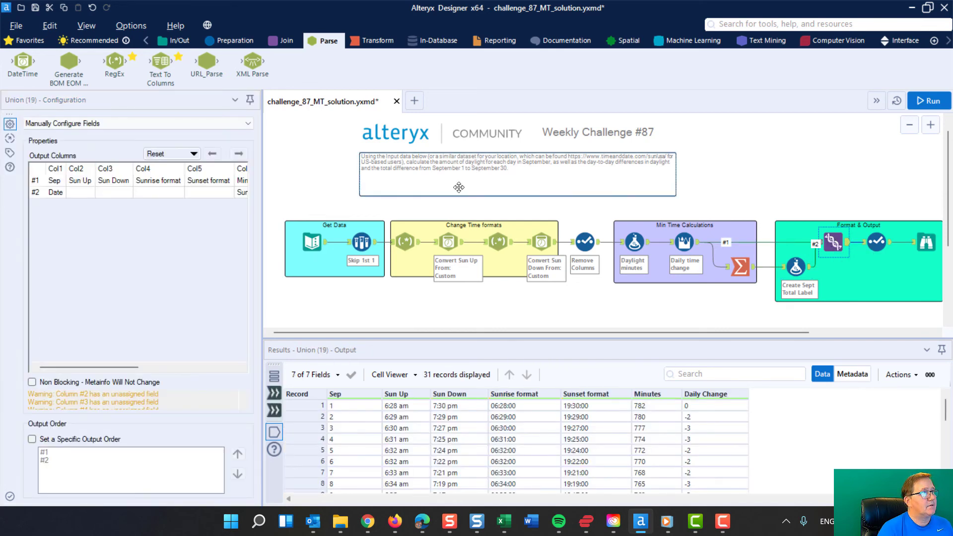
pyautogui.click(248, 124)
pyautogui.click(108, 151)
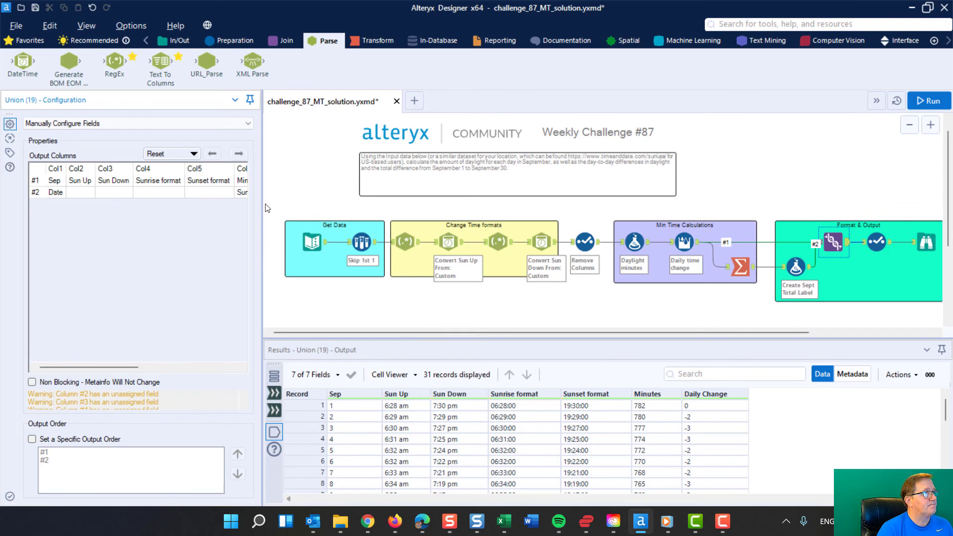
pyautogui.moveTo(262, 206); pyautogui.dragTo(430, 206)
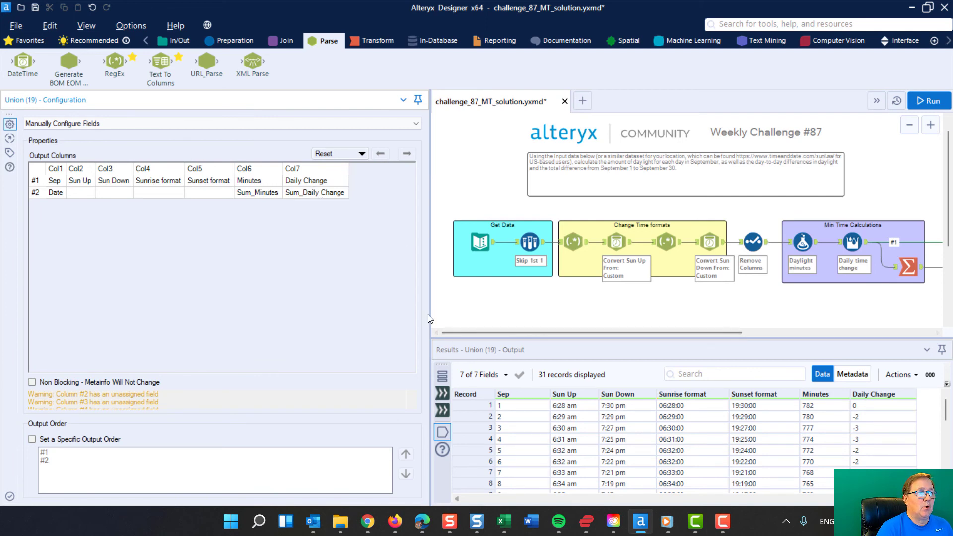
pyautogui.moveTo(430, 314); pyautogui.dragTo(253, 291)
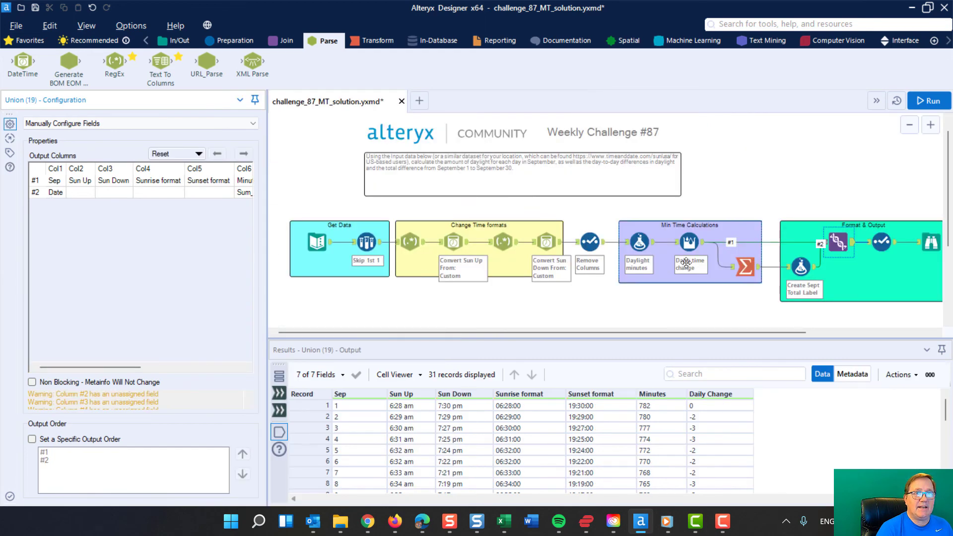
# - Compare the Sept Total label formula's output with the Union output, and highlight the Sept Total record in the latter
pyautogui.click(800, 267)
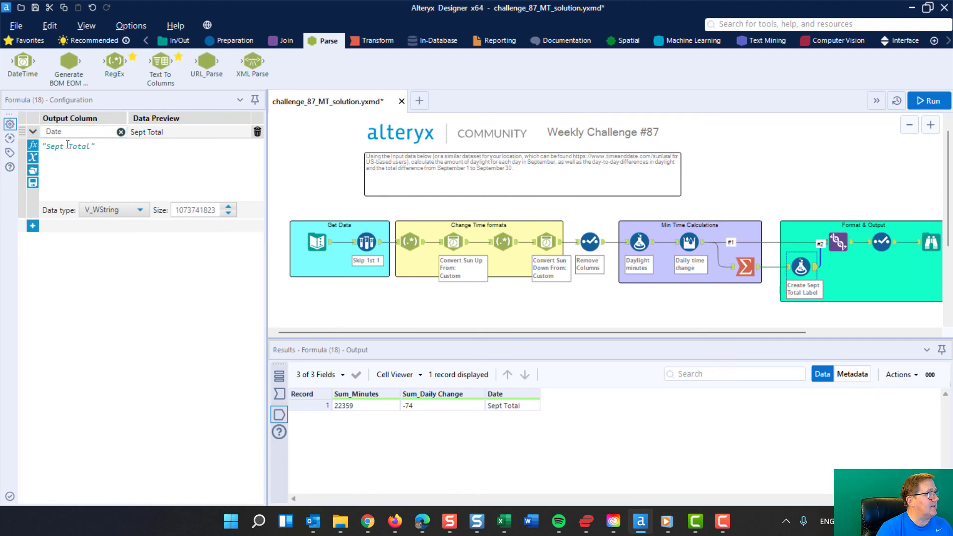
pyautogui.click(830, 243)
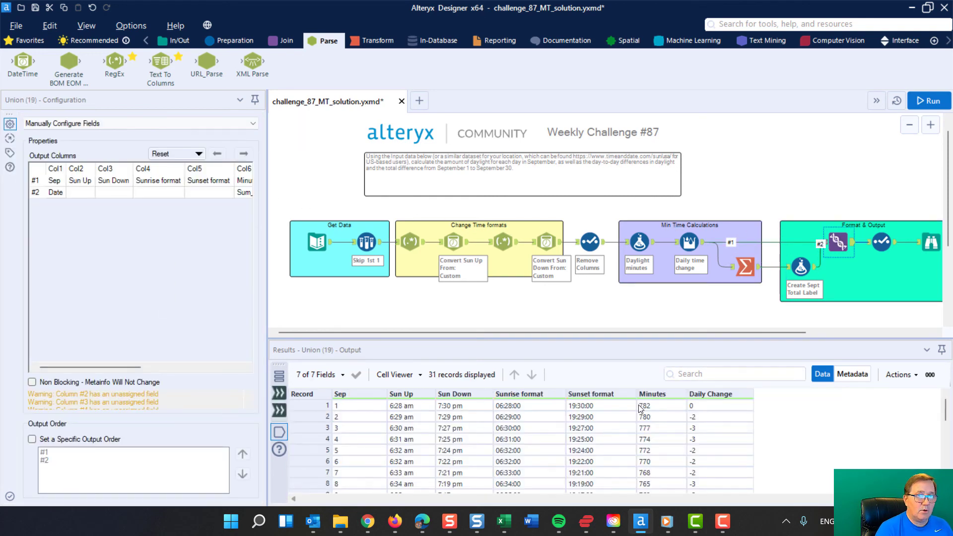
pyautogui.scroll(-8, 704, 439)
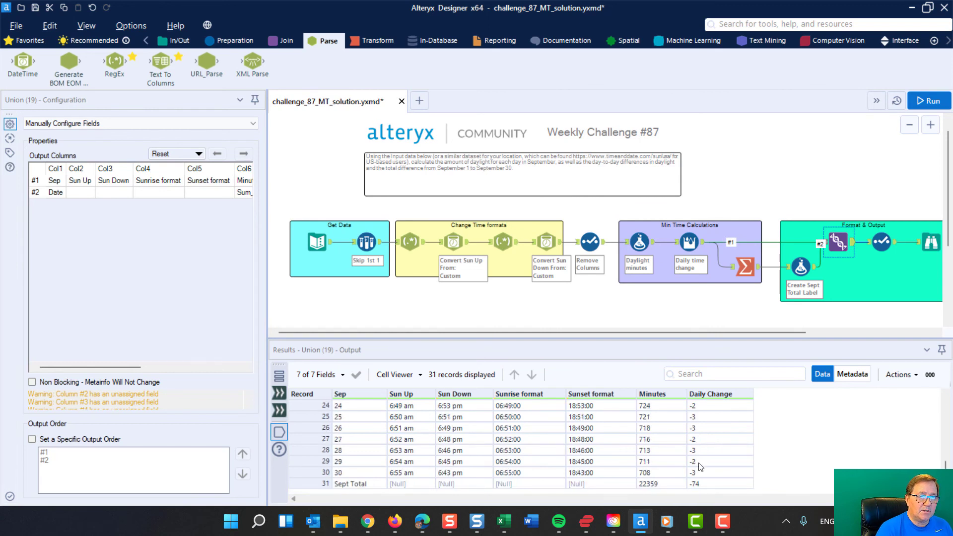
pyautogui.click(308, 481)
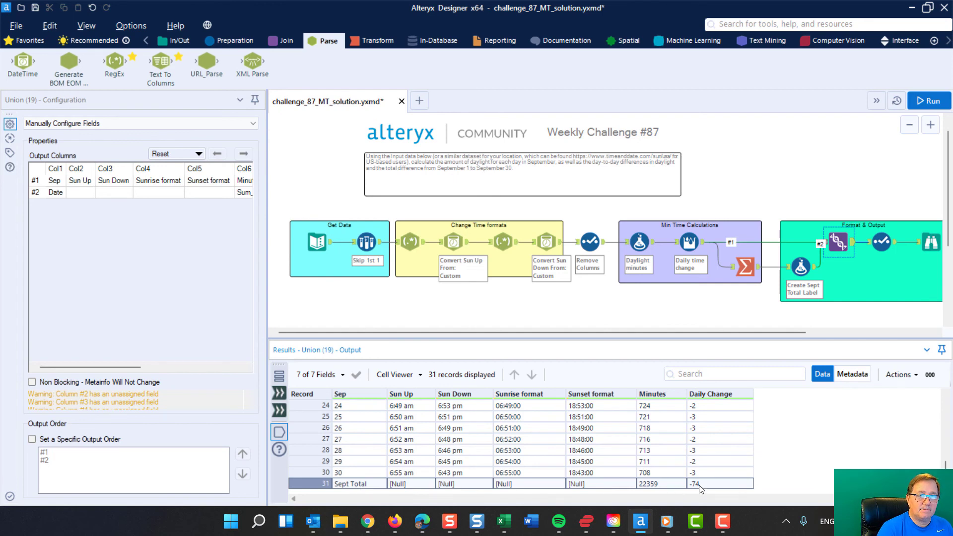
# - Review the final Select tool's kept fields and the Browse tool's output
pyautogui.click(878, 242)
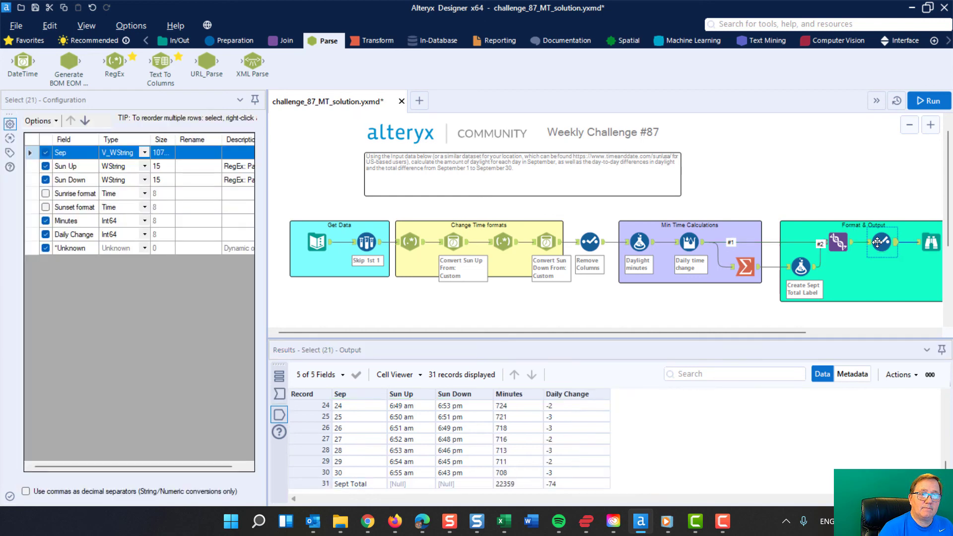
pyautogui.click(931, 242)
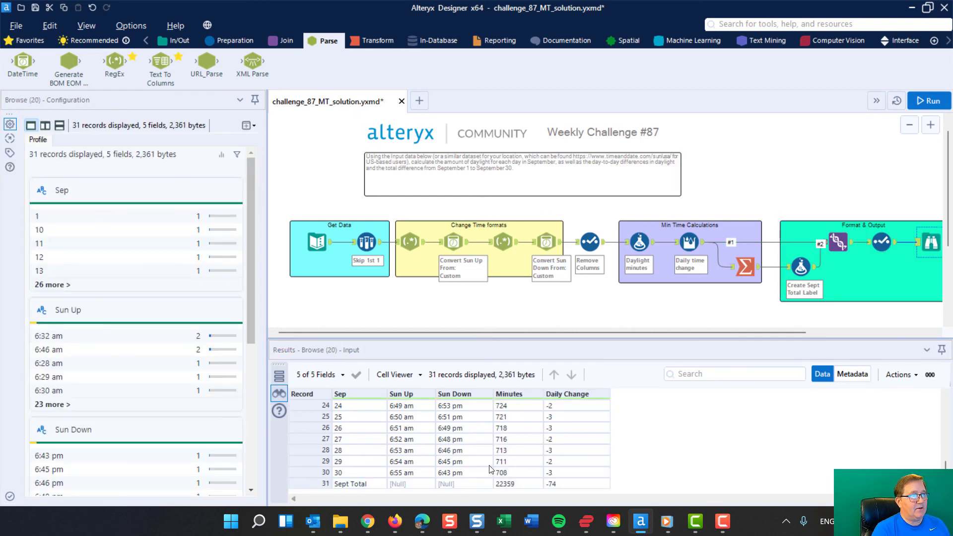